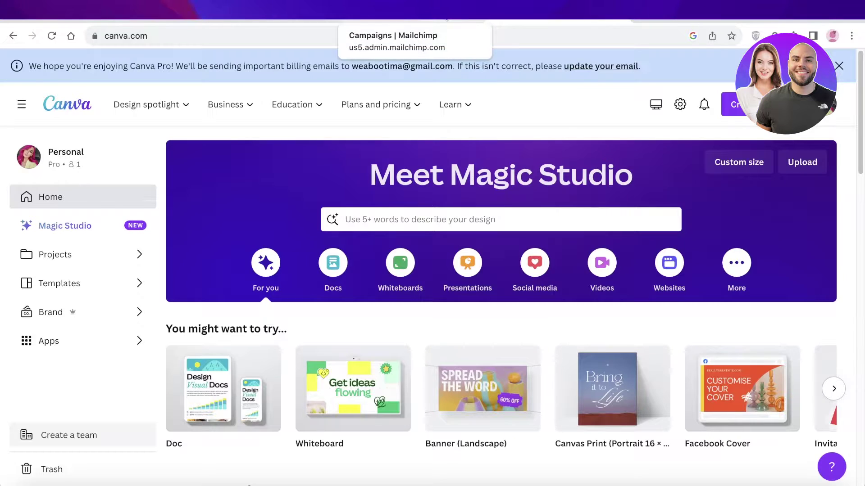
Glance at the Mailchimp campaign list, then return to the Canva home page.
{"action": "left_click", "coordinate": [446, 20]}
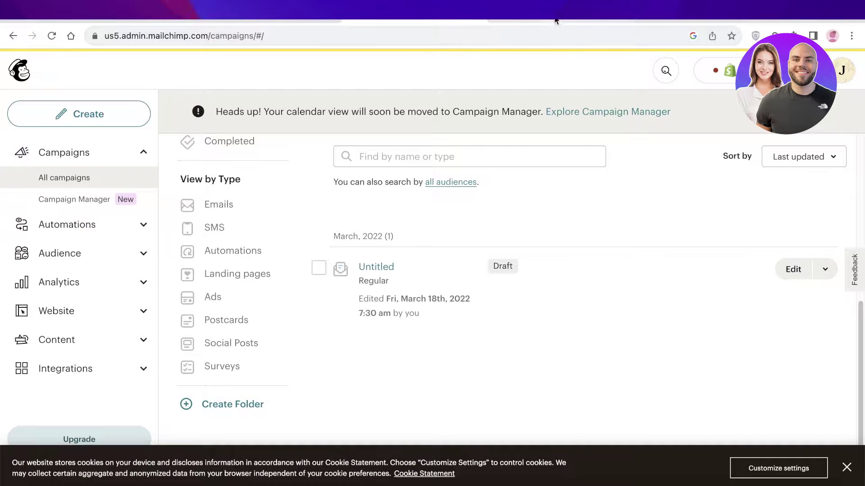
{"action": "left_click", "coordinate": [541, 16]}
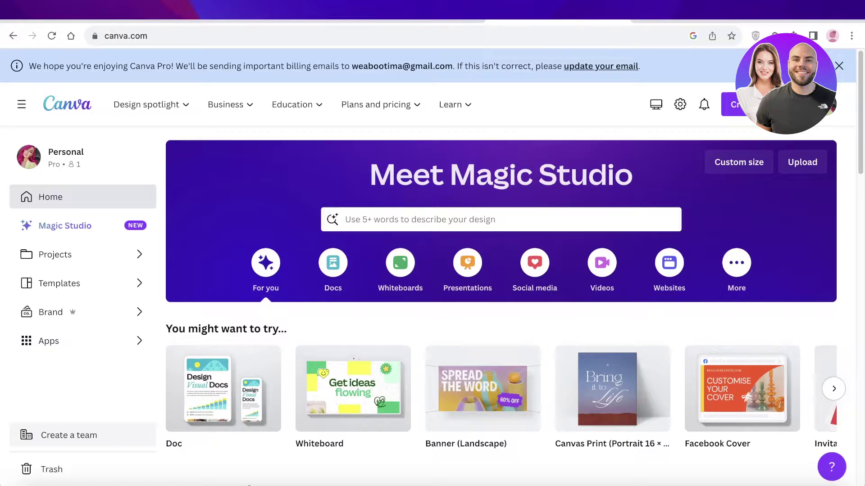
{"action": "scroll", "coordinate": [676, 157], "scroll_direction": "down", "scroll_amount": 2}
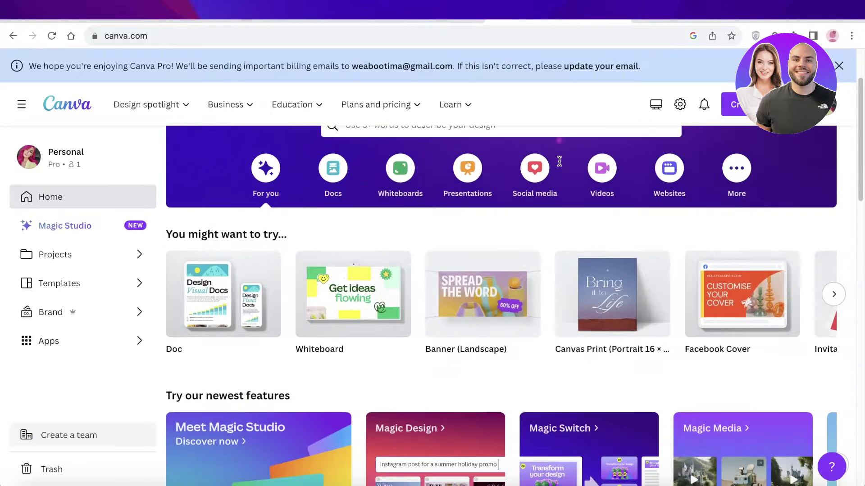
{"action": "scroll", "coordinate": [737, 162], "scroll_direction": "up", "scroll_amount": 2}
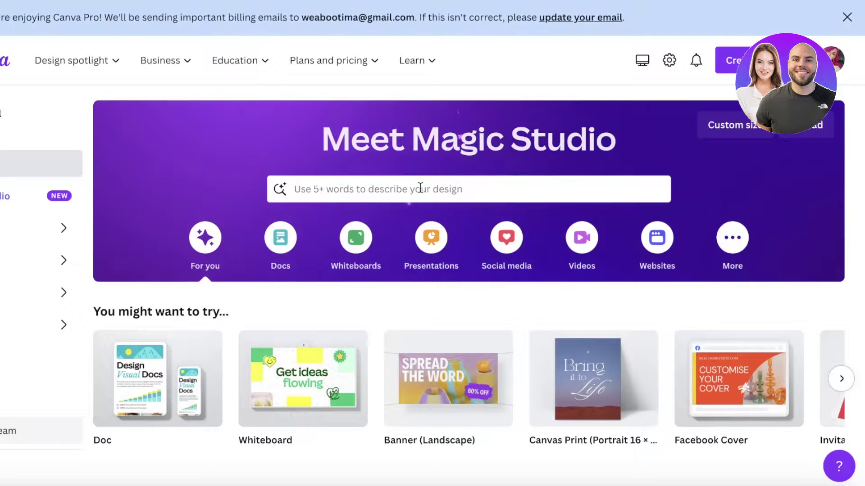
Search Canva for 'email templates' and browse the 129,293 template results.
{"action": "left_click", "coordinate": [431, 180]}
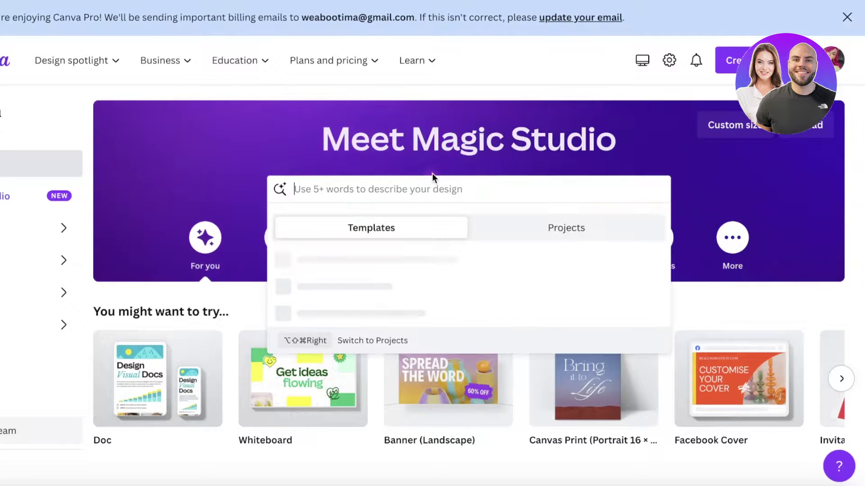
{"action": "type", "text": "email"}
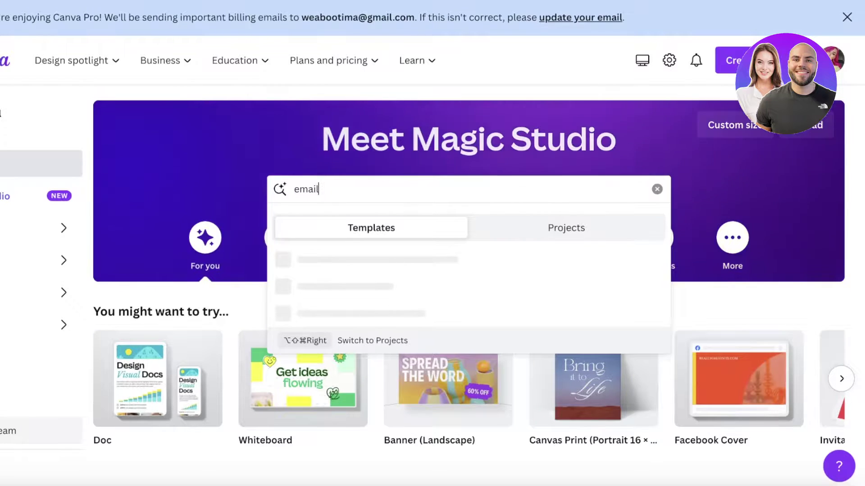
{"action": "type", "text": " templates"}
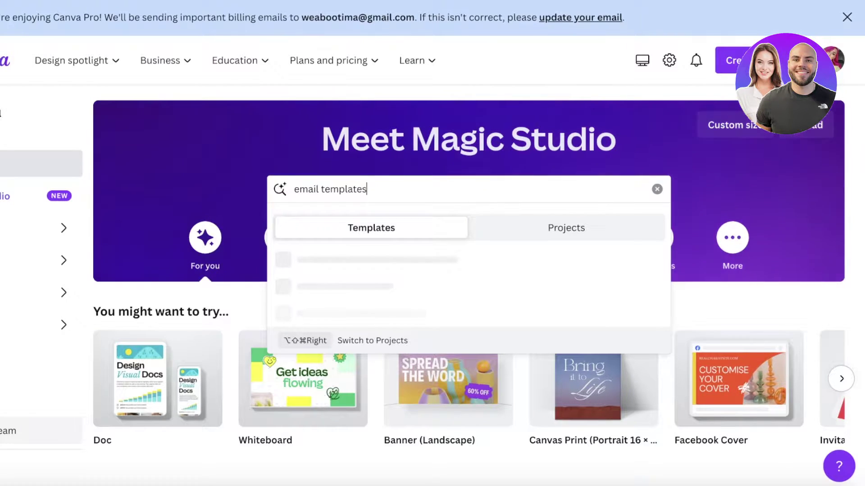
{"action": "key", "text": "Return"}
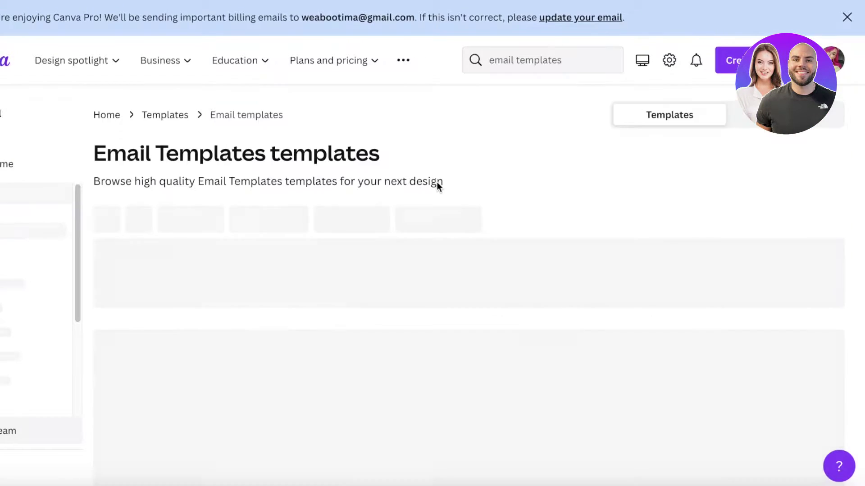
{"action": "scroll", "coordinate": [517, 171], "scroll_direction": "down", "scroll_amount": 2}
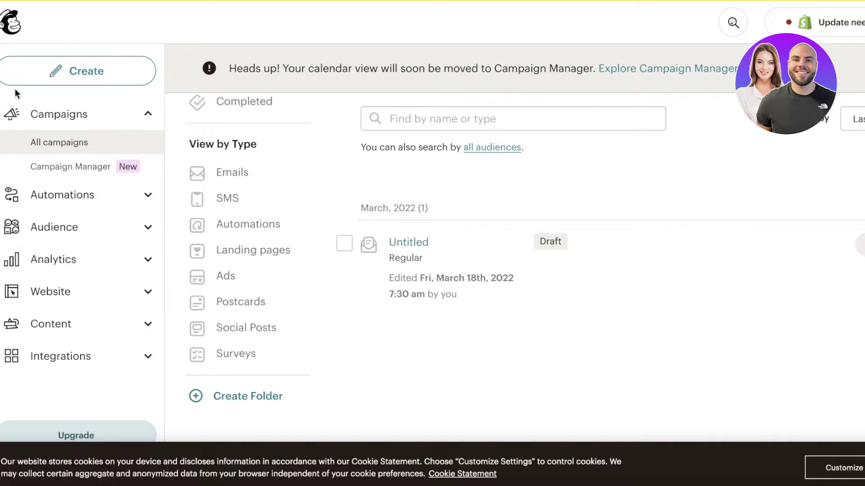
Create a new Regular email campaign in Mailchimp.
{"action": "left_click", "coordinate": [30, 78]}
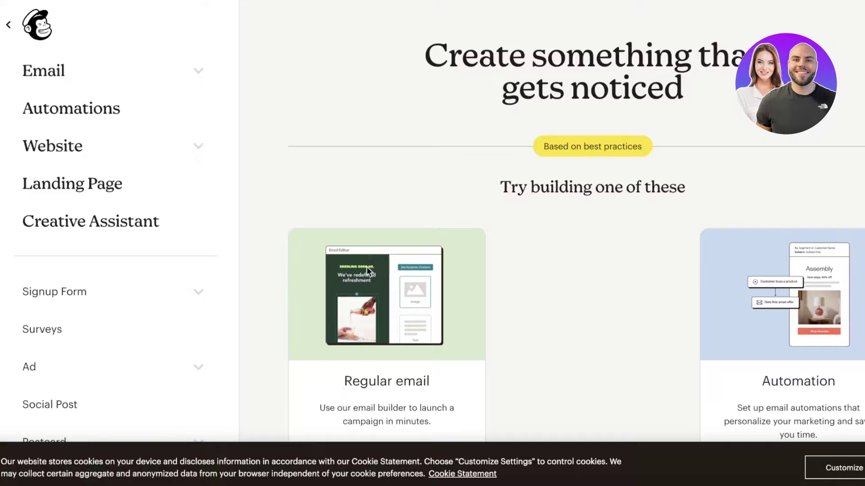
{"action": "scroll", "coordinate": [355, 320], "scroll_direction": "down", "scroll_amount": 3}
{"action": "left_click", "coordinate": [372, 331]}
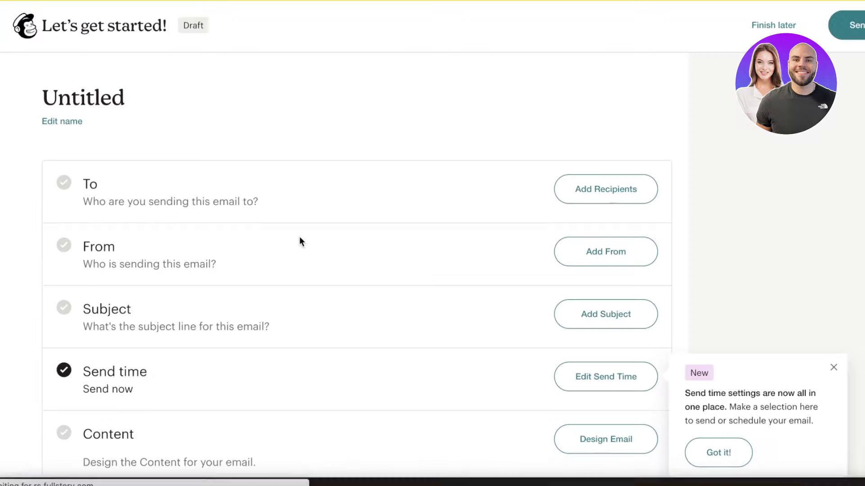
{"action": "scroll", "coordinate": [415, 156], "scroll_direction": "down", "scroll_amount": 5}
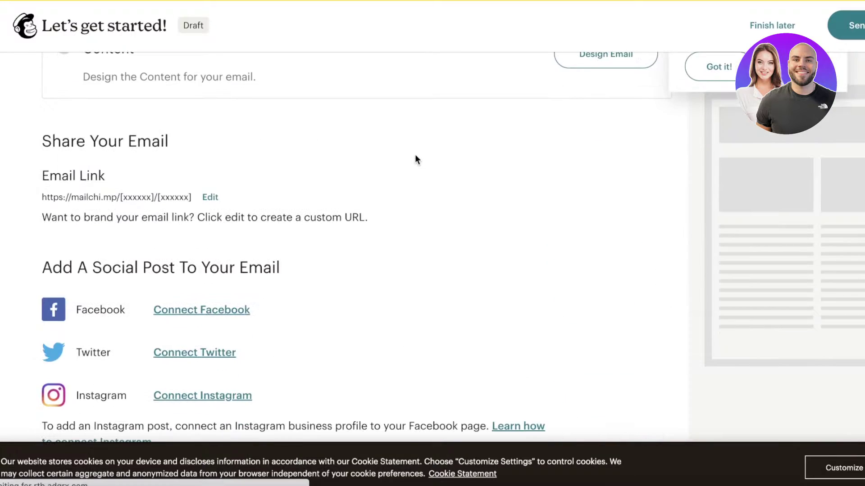
{"action": "scroll", "coordinate": [415, 159], "scroll_direction": "up", "scroll_amount": 6}
{"action": "scroll", "coordinate": [471, 206], "scroll_direction": "down", "scroll_amount": 3}
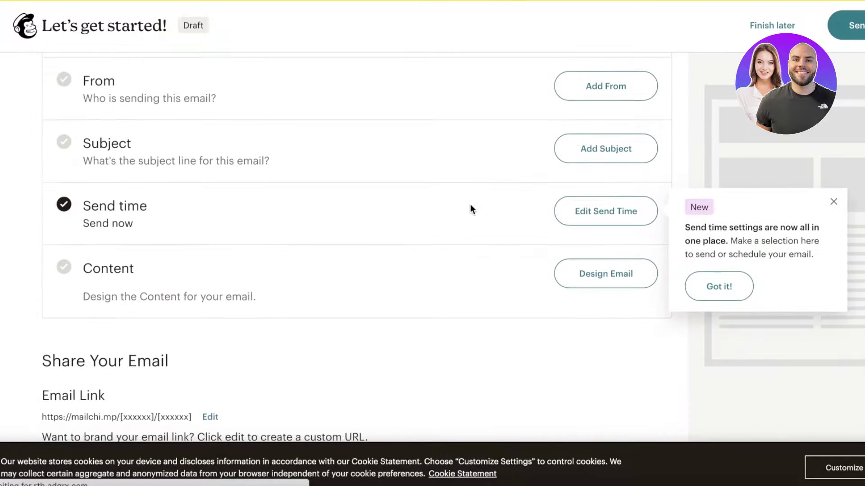
Design the email in the New Builder using the Start from scratch layout.
{"action": "left_click", "coordinate": [587, 280]}
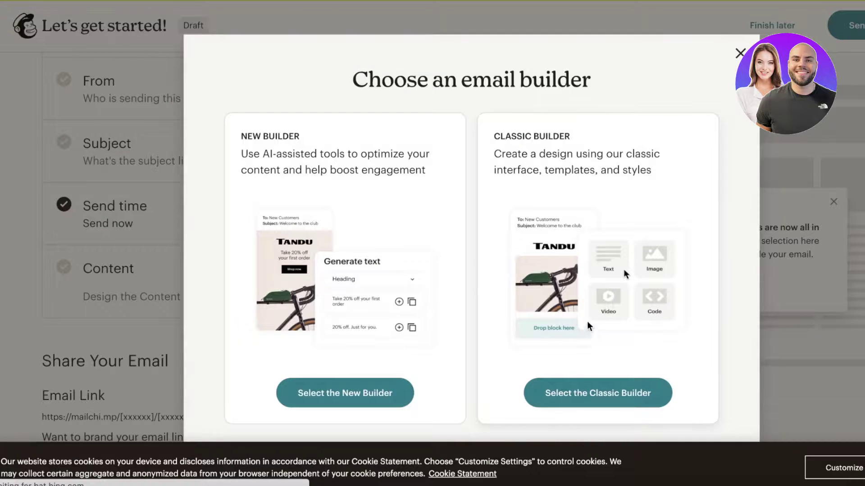
{"action": "left_click", "coordinate": [346, 394]}
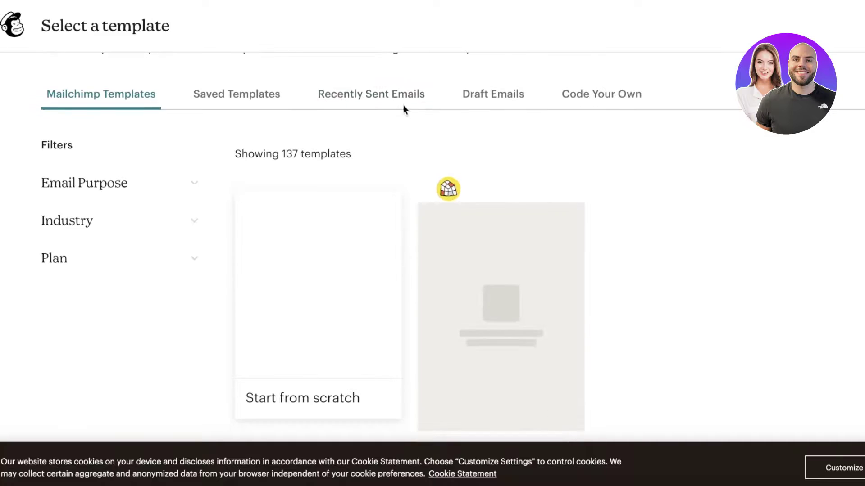
{"action": "scroll", "coordinate": [721, 149], "scroll_direction": "down", "scroll_amount": 3}
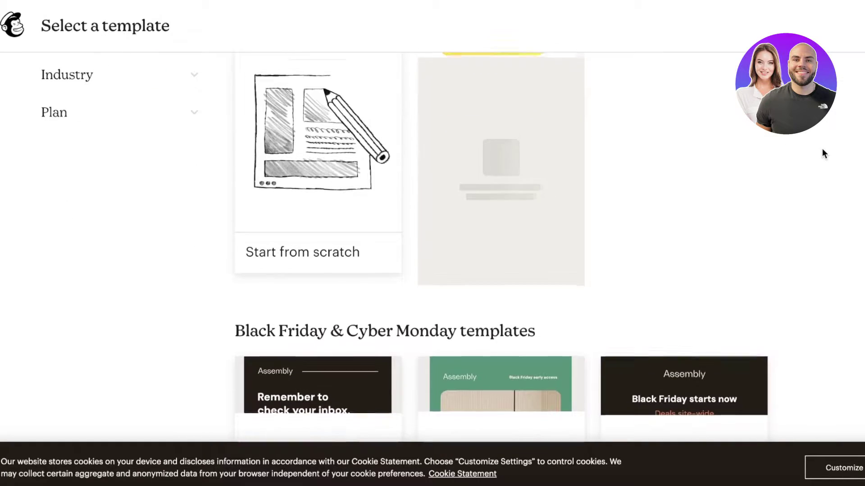
{"action": "scroll", "coordinate": [822, 149], "scroll_direction": "down", "scroll_amount": 2}
{"action": "scroll", "coordinate": [285, 180], "scroll_direction": "up", "scroll_amount": 7}
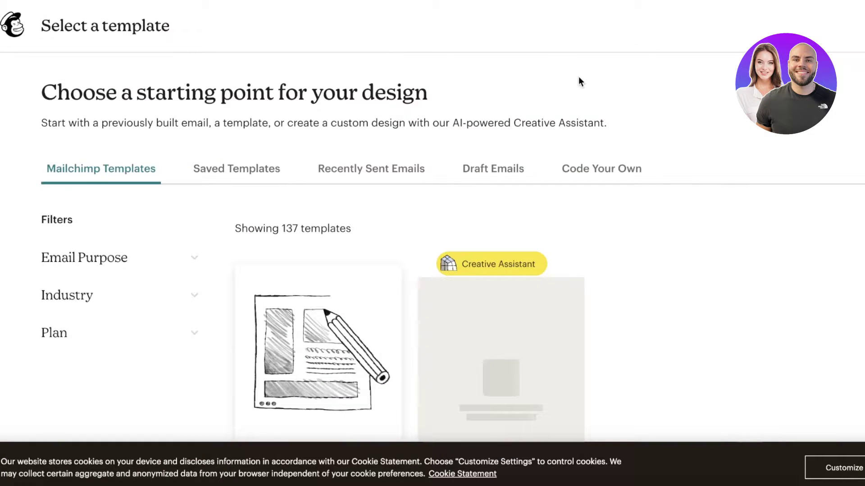
{"action": "scroll", "coordinate": [382, 221], "scroll_direction": "down", "scroll_amount": 3}
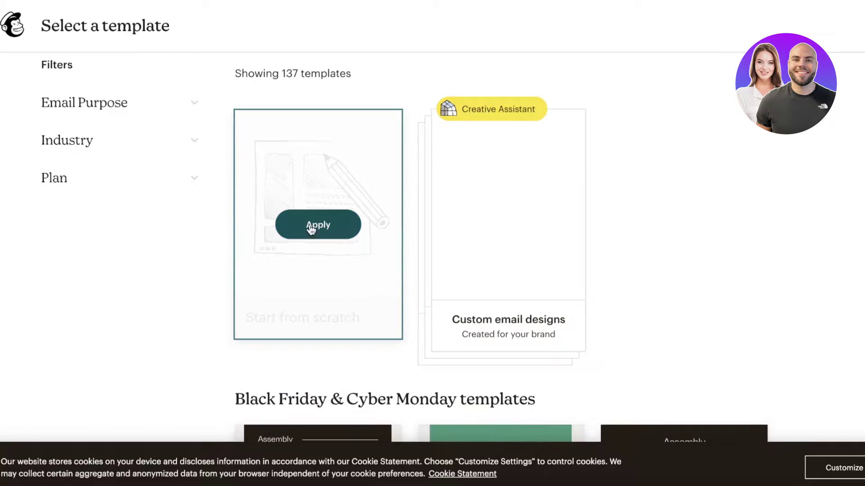
{"action": "left_click", "coordinate": [310, 225]}
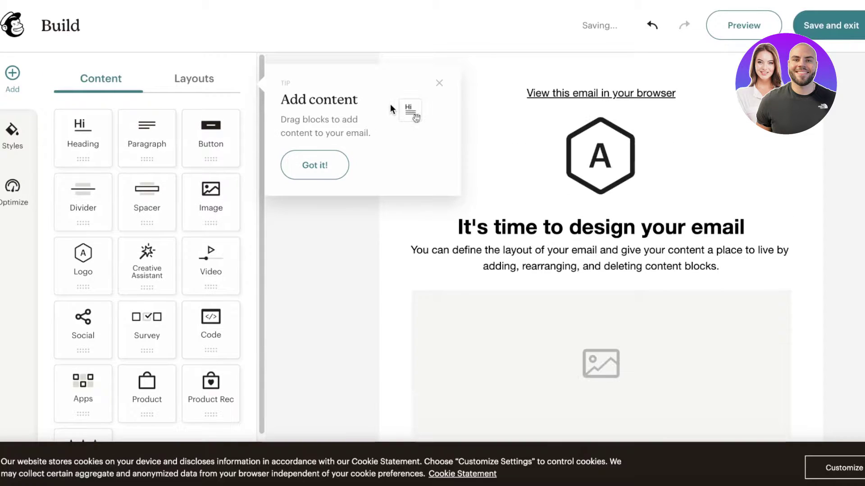
Dismiss the tip, delete the 'View this email in your browser' line, and select the logo.
{"action": "left_click", "coordinate": [439, 83]}
{"action": "double_click", "coordinate": [553, 94]}
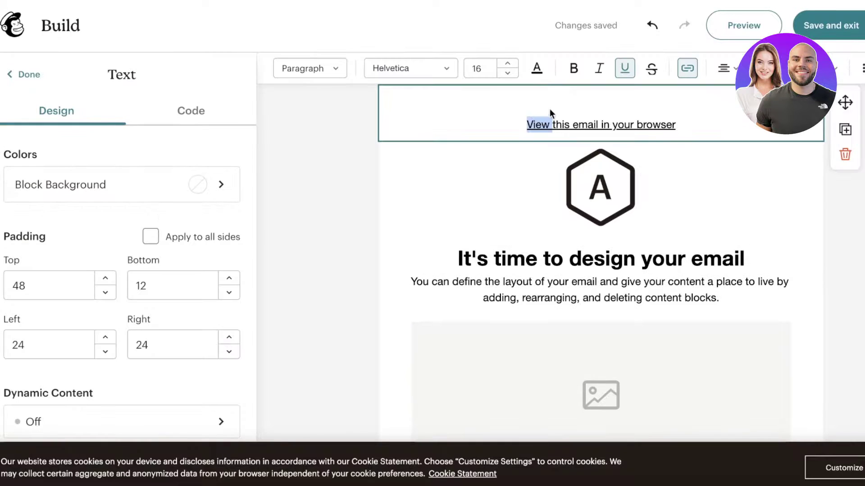
{"action": "left_click", "coordinate": [791, 150]}
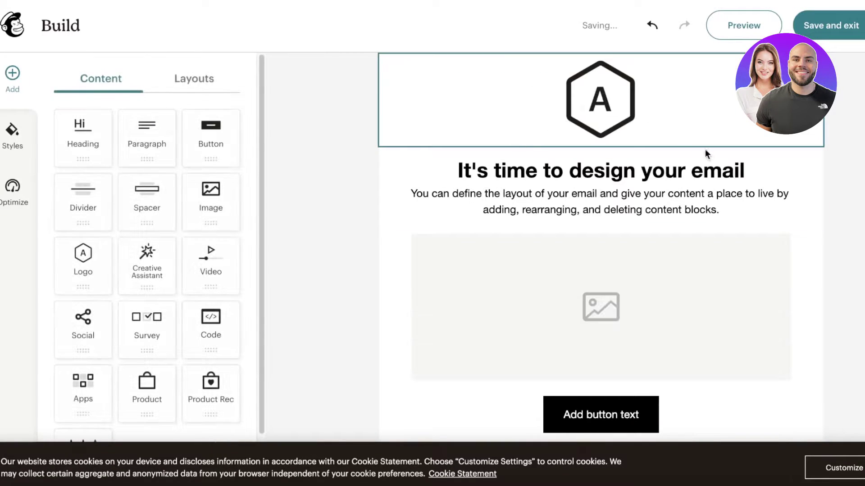
{"action": "left_click", "coordinate": [586, 99]}
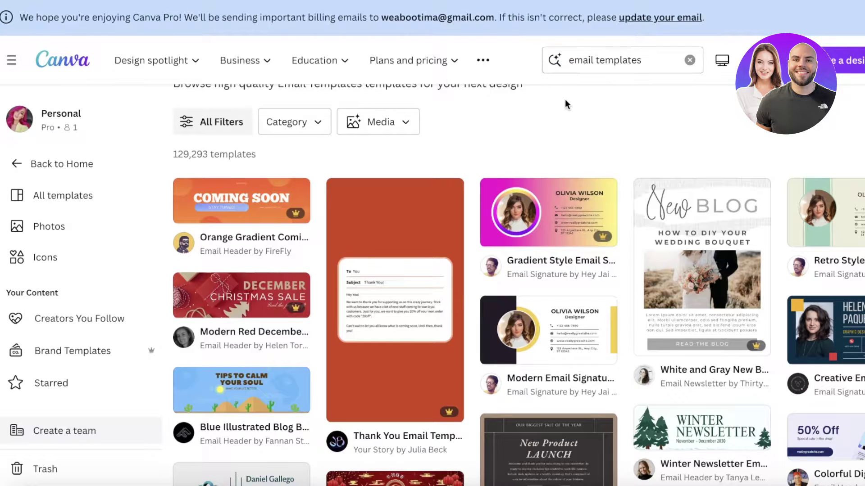
{"action": "scroll", "coordinate": [567, 104], "scroll_direction": "up", "scroll_amount": 1}
{"action": "left_click", "coordinate": [612, 60]}
Search Canva for 'logo' and open the Brown Aesthetic Minimal Letter L Beauty Logo template.
{"action": "key", "text": "super+a"}
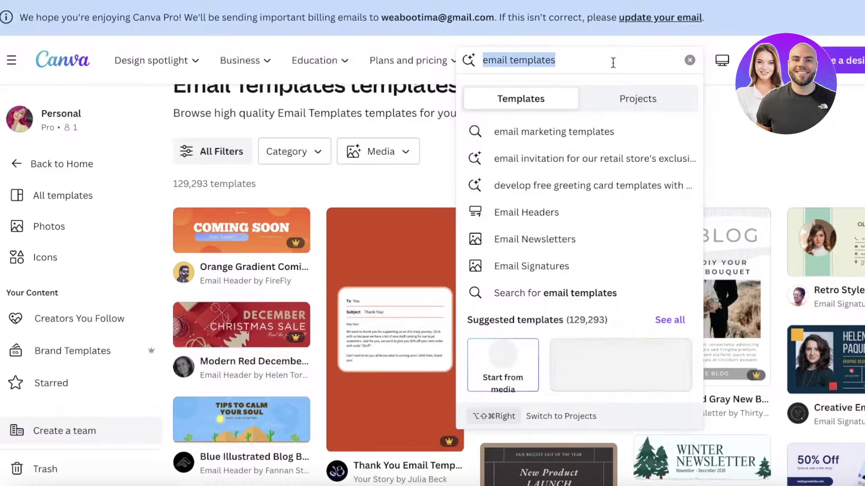
{"action": "type", "text": "logo"}
{"action": "key", "text": "Return"}
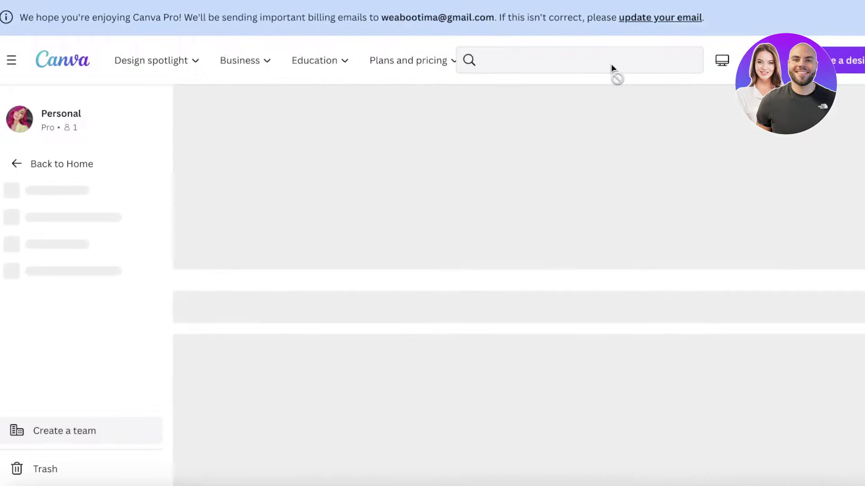
{"action": "scroll", "coordinate": [458, 245], "scroll_direction": "down", "scroll_amount": 3}
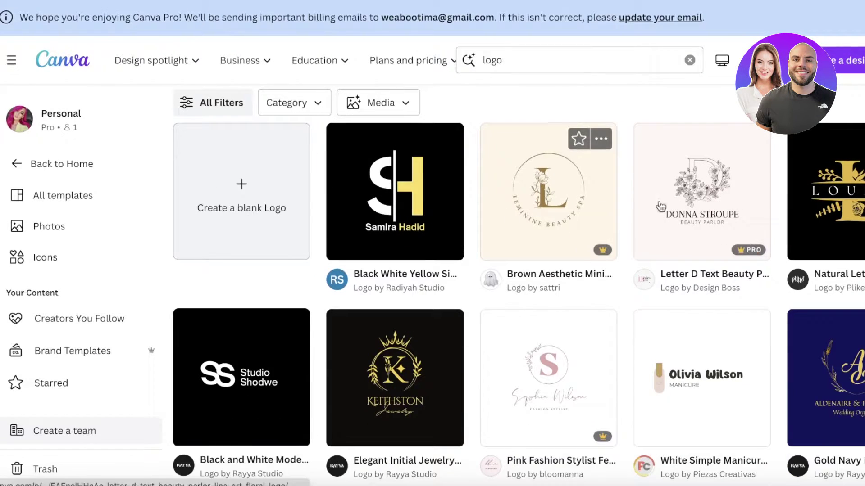
{"action": "scroll", "coordinate": [446, 201], "scroll_direction": "down", "scroll_amount": 1}
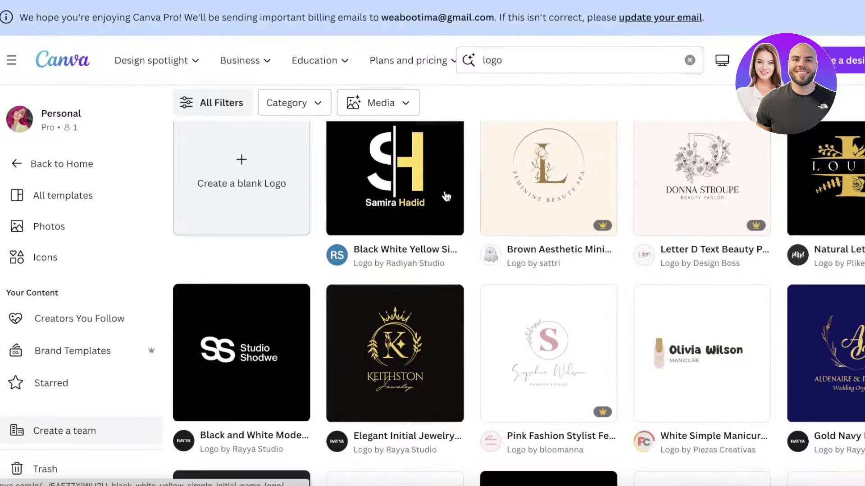
{"action": "left_click", "coordinate": [515, 188]}
{"action": "left_click", "coordinate": [721, 180]}
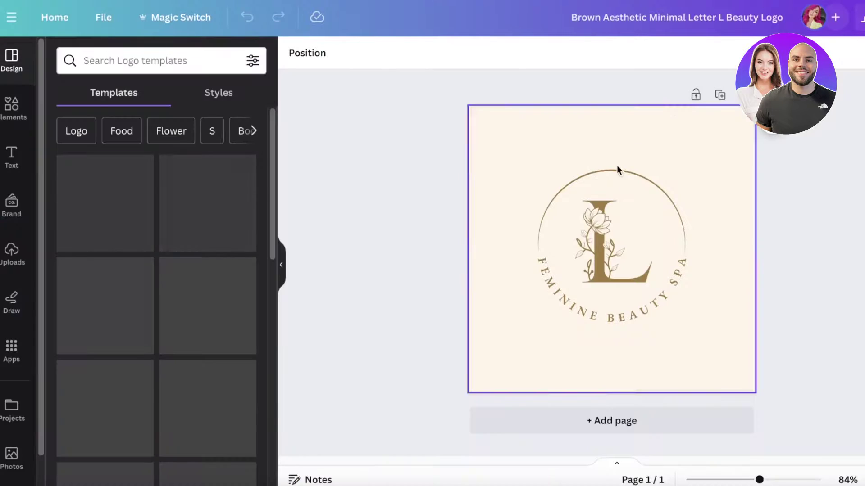
Select the L monogram and search the Elements library for 'Letter' graphics.
{"action": "double_click", "coordinate": [592, 221]}
{"action": "left_click", "coordinate": [512, 231]}
{"action": "left_click", "coordinate": [12, 108]}
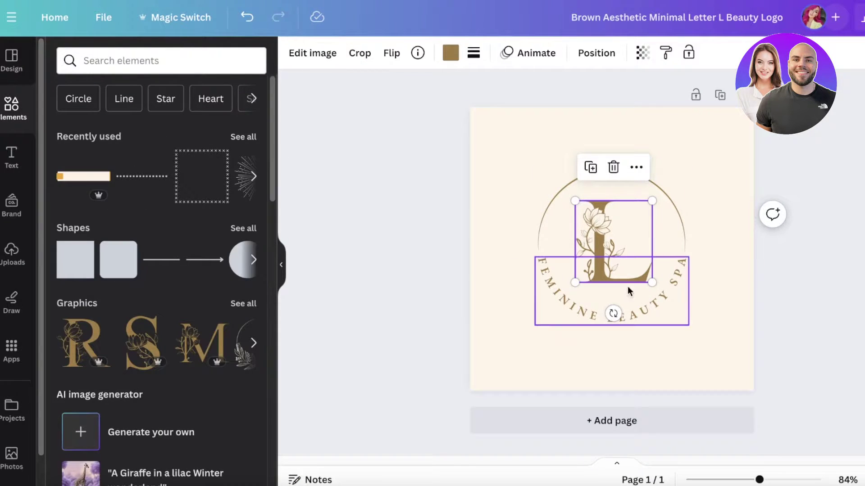
{"action": "right_click", "coordinate": [590, 247]}
{"action": "key", "text": "Escape"}
{"action": "right_click", "coordinate": [498, 182]}
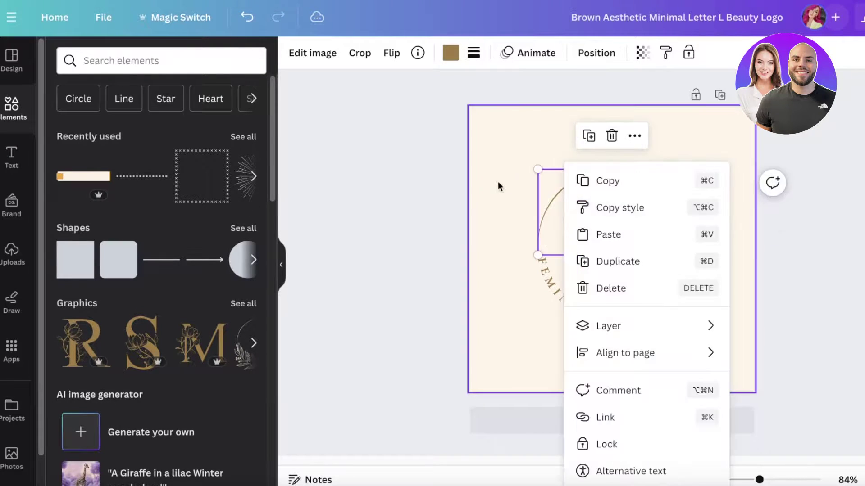
{"action": "left_click", "coordinate": [626, 204]}
{"action": "left_click", "coordinate": [418, 219]}
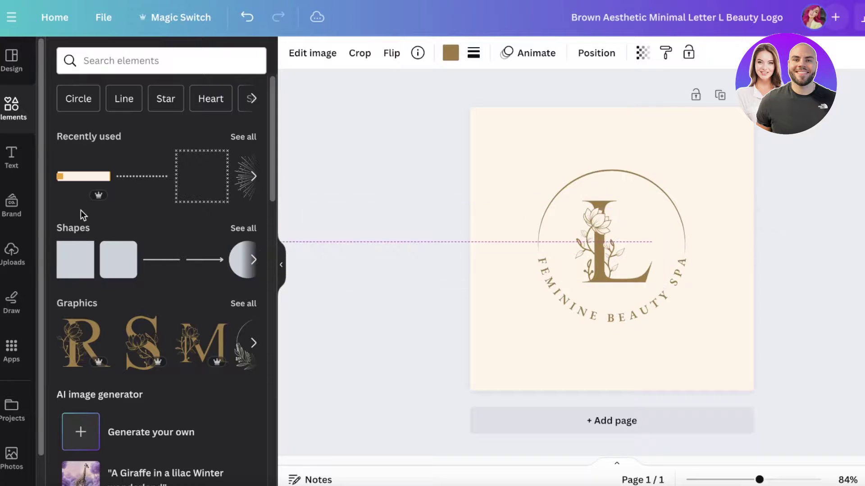
{"action": "left_click", "coordinate": [598, 254]}
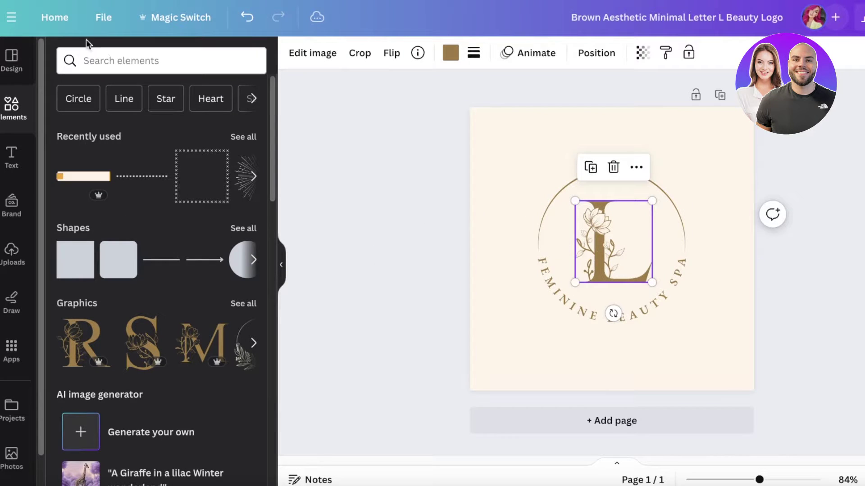
{"action": "left_click", "coordinate": [87, 58]}
{"action": "type", "text": "Lett"}
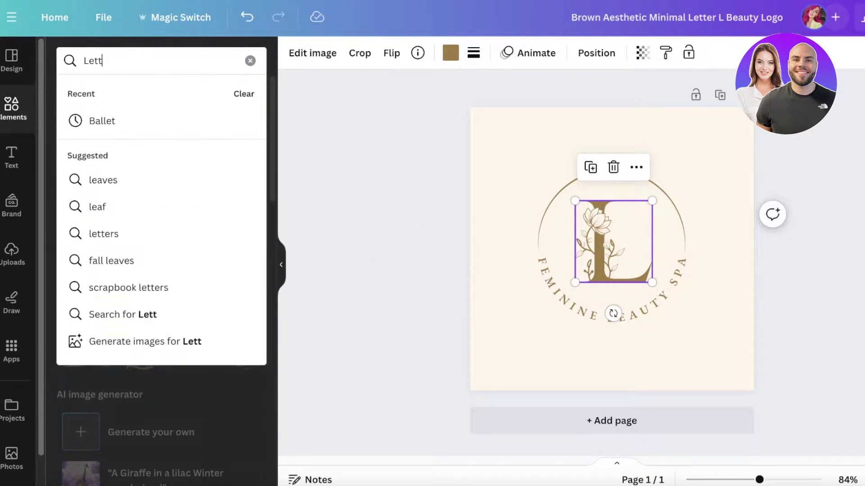
{"action": "type", "text": "er D"}
{"action": "key", "text": "Return"}
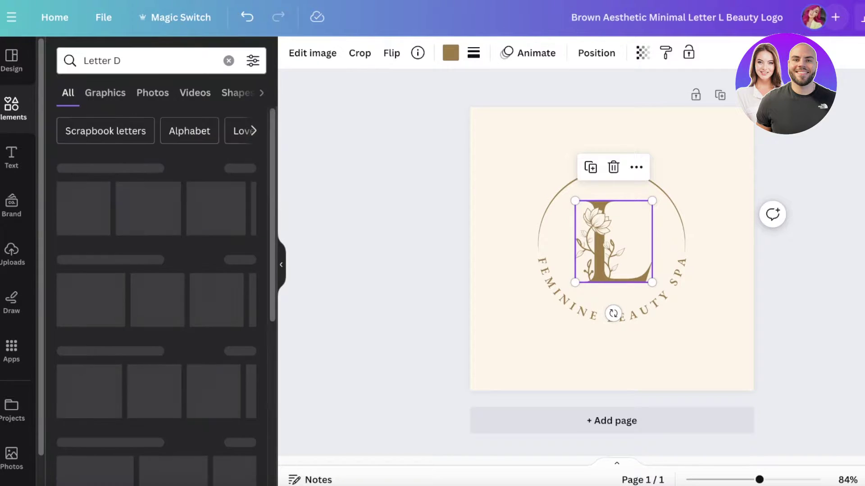
Change the curved text from FEMININE BEAUTY SPA to DURDEN BEAUTY.
{"action": "double_click", "coordinate": [642, 309]}
{"action": "key", "text": "BackSpace"}
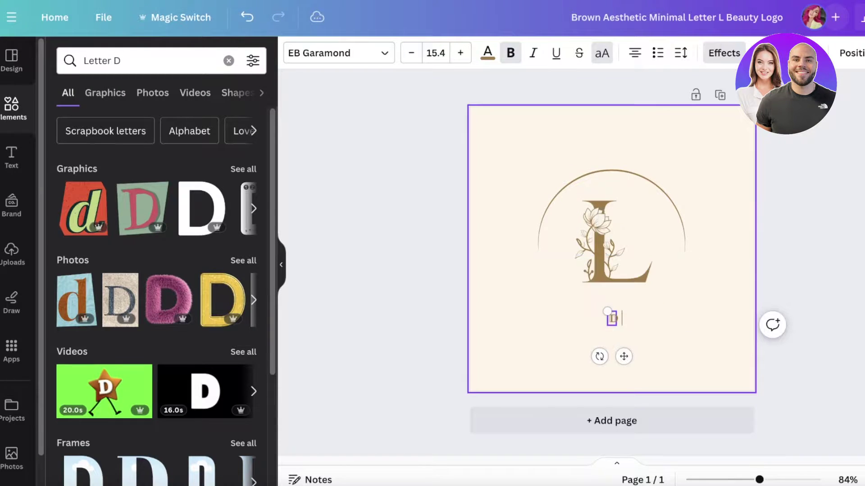
{"action": "type", "text": "DURDEN BEAUTY"}
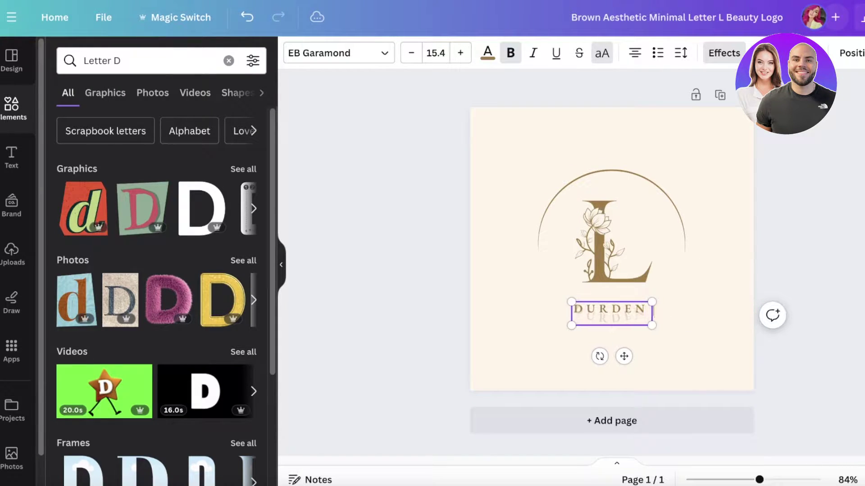
{"action": "left_click", "coordinate": [746, 273]}
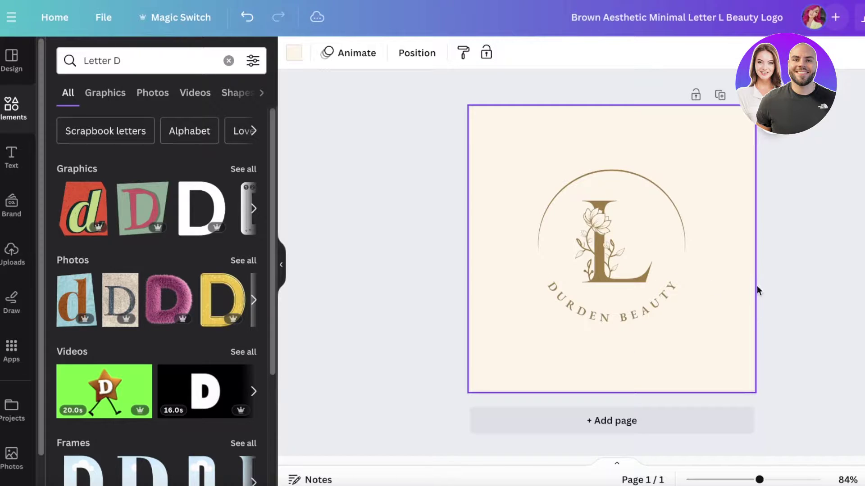
Replace the L with a floral D graphic, centred in the circle, coloured brown and resized.
{"action": "left_click", "coordinate": [247, 169]}
{"action": "scroll", "coordinate": [188, 235], "scroll_direction": "down", "scroll_amount": 10}
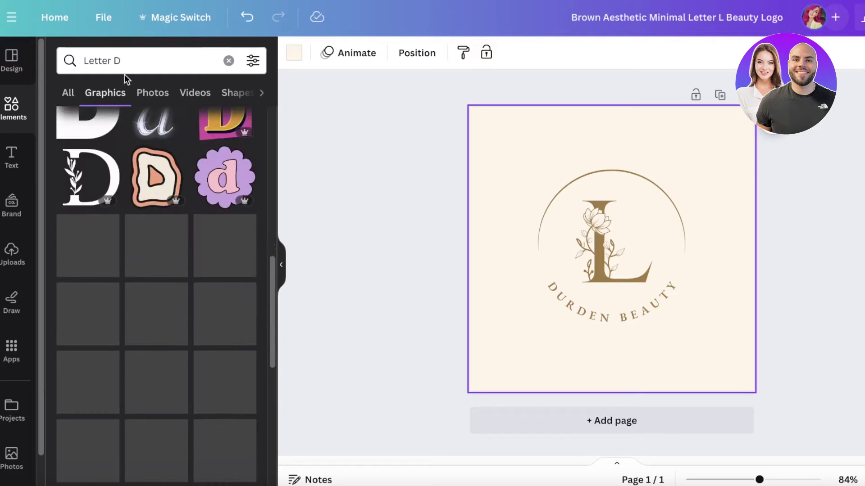
{"action": "left_click", "coordinate": [98, 182]}
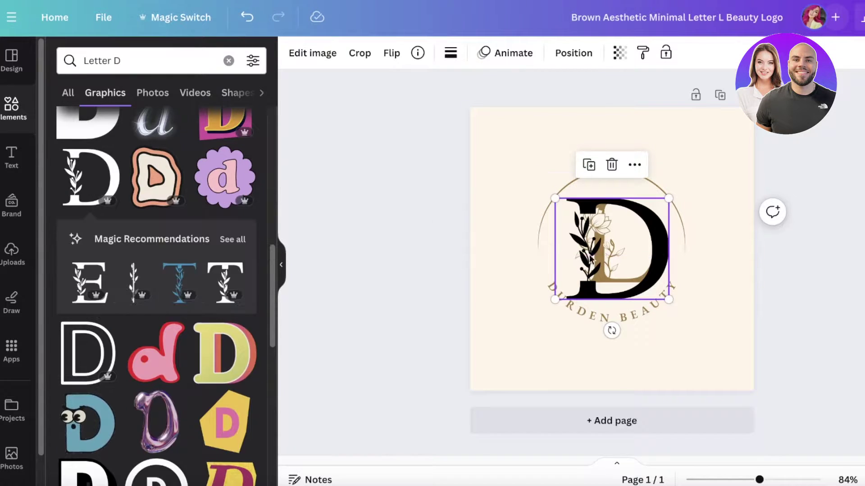
{"action": "scroll", "coordinate": [188, 272], "scroll_direction": "down", "scroll_amount": 5}
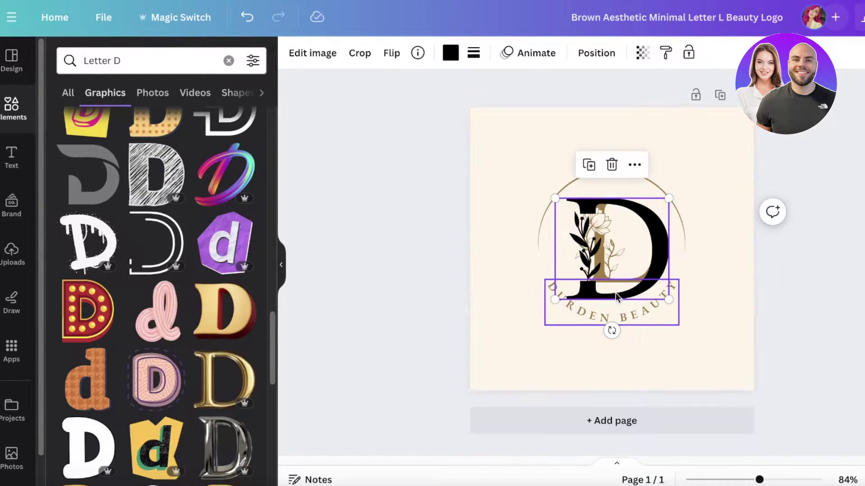
{"action": "left_click_drag", "start_coordinate": [652, 248], "coordinate": [818, 247]}
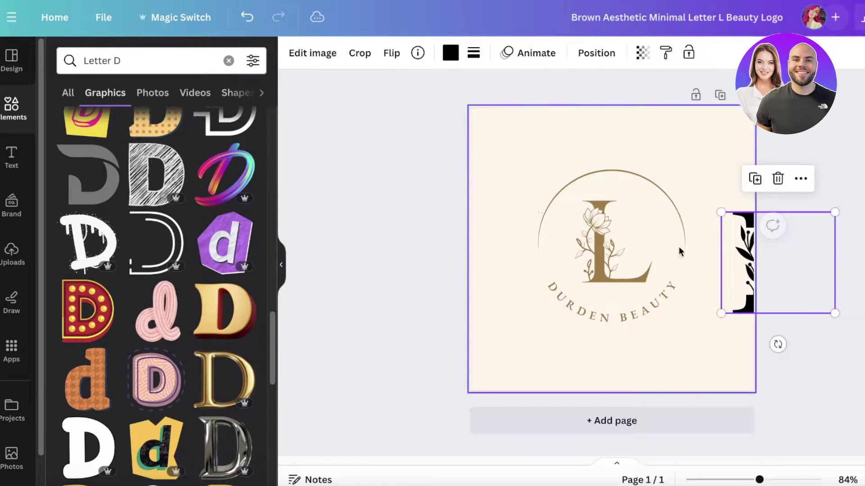
{"action": "left_click", "coordinate": [675, 248]}
{"action": "key", "text": "Delete"}
{"action": "left_click_drag", "start_coordinate": [753, 269], "coordinate": [575, 244]}
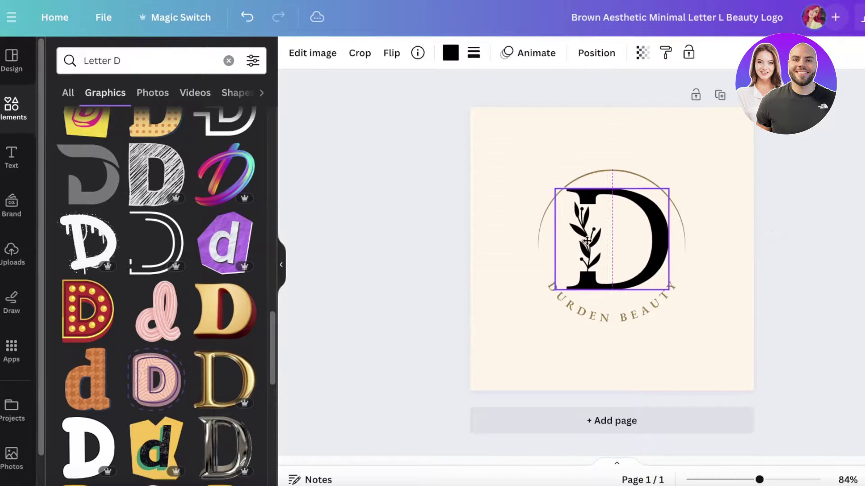
{"action": "left_click", "coordinate": [450, 53]}
{"action": "left_click", "coordinate": [133, 133]}
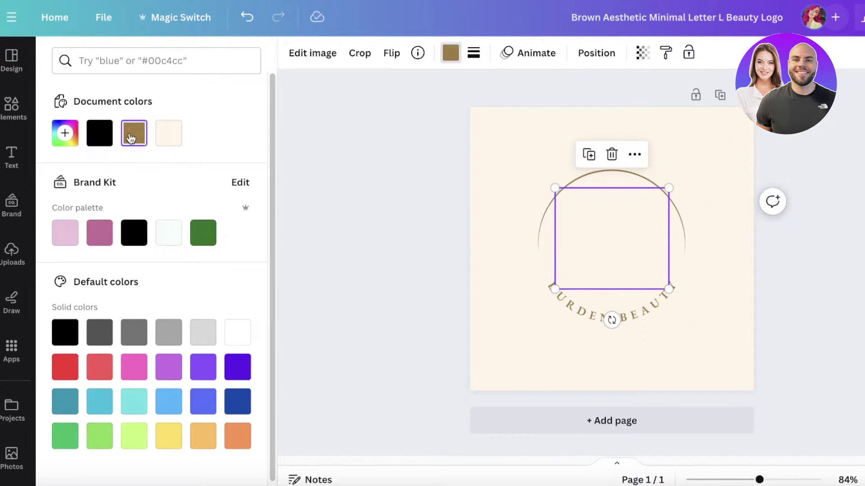
{"action": "left_click_drag", "start_coordinate": [669, 188], "coordinate": [626, 223]}
{"action": "left_click", "coordinate": [12, 108]}
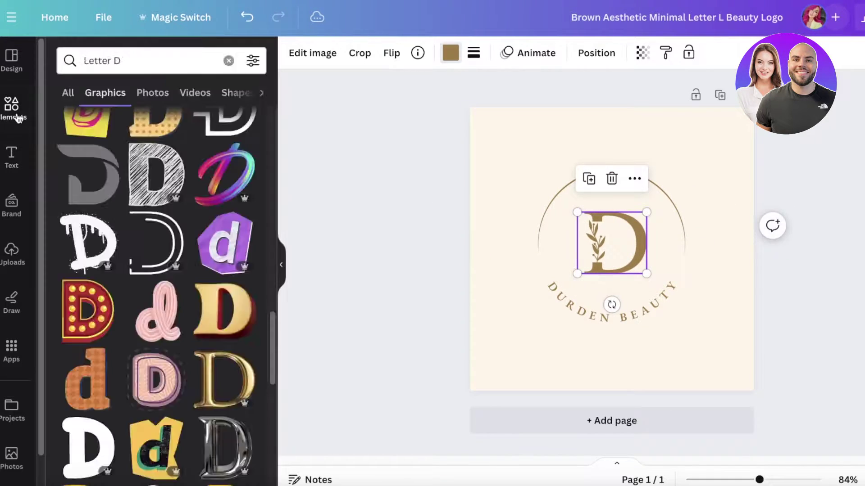
Search Elements for 'flowers' and add a slender vine graphic from the similar recommendations.
{"action": "left_click", "coordinate": [154, 61]}
{"action": "type", "text": "flowers"}
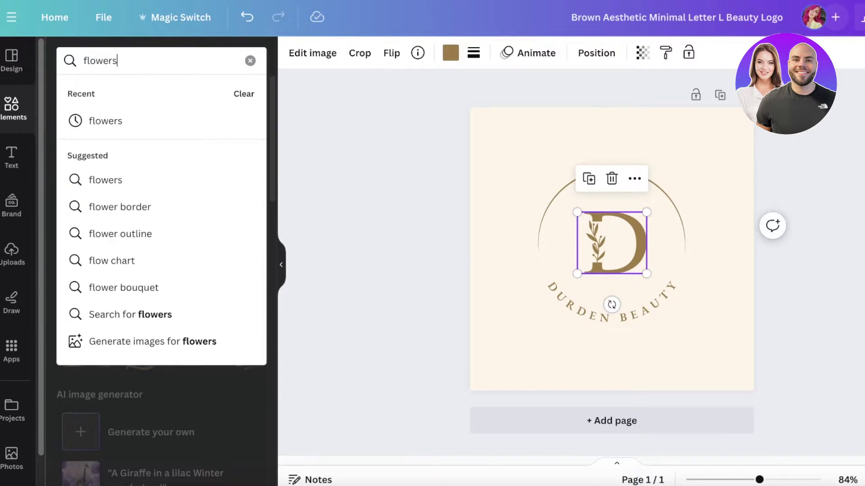
{"action": "key", "text": "Return"}
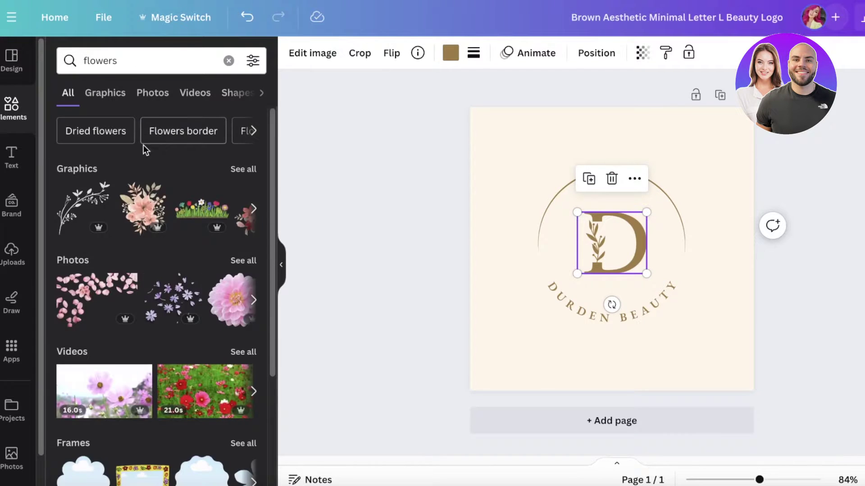
{"action": "left_click", "coordinate": [234, 169]}
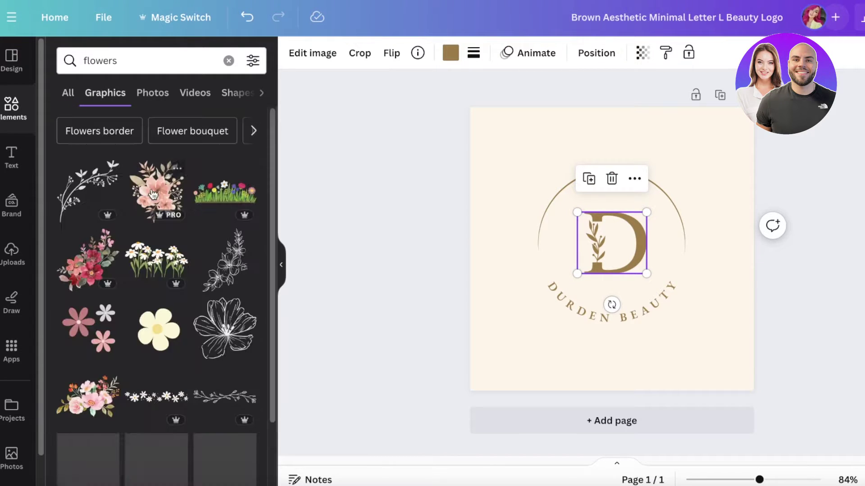
{"action": "left_click", "coordinate": [93, 188]}
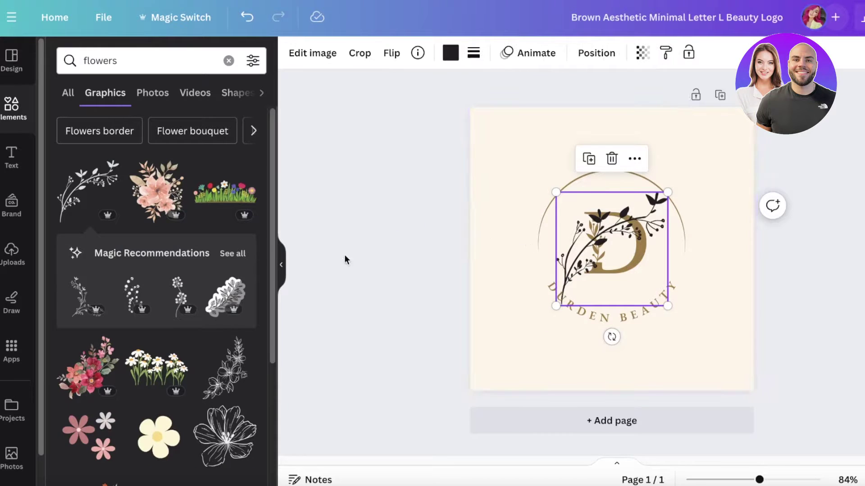
{"action": "left_click", "coordinate": [232, 254]}
{"action": "left_click", "coordinate": [84, 163]}
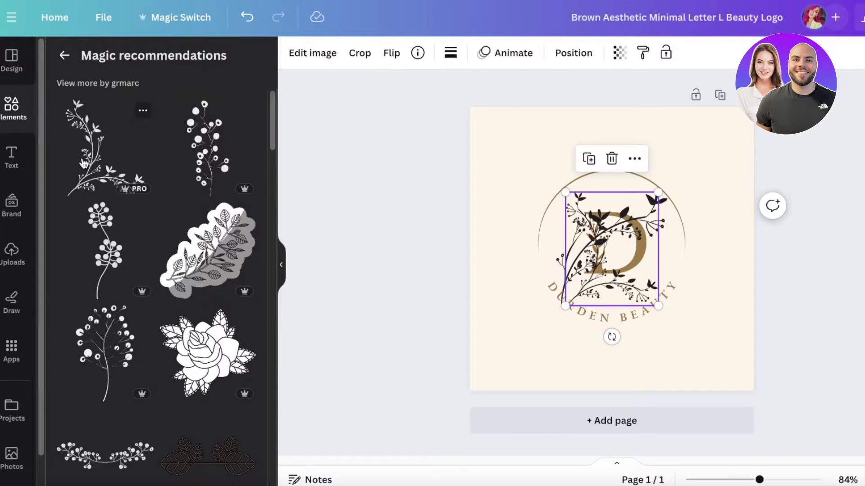
Shrink the vine along the D's left side and colour it the logo's brown.
{"action": "left_click_drag", "start_coordinate": [638, 279], "coordinate": [618, 278]}
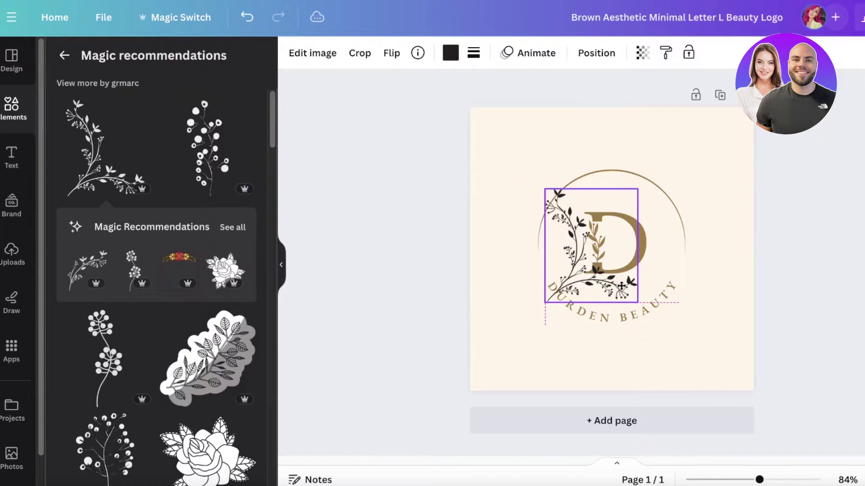
{"action": "left_click_drag", "start_coordinate": [545, 299], "coordinate": [555, 263]}
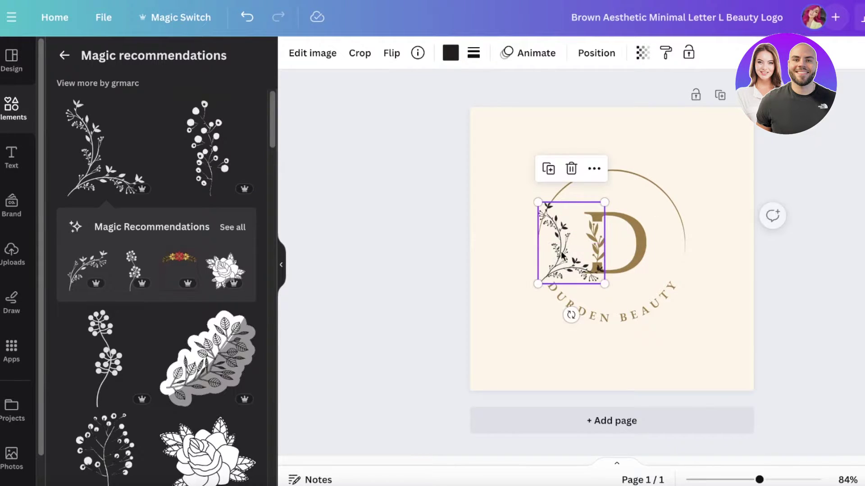
{"action": "left_click", "coordinate": [474, 53]}
{"action": "left_click", "coordinate": [450, 53]}
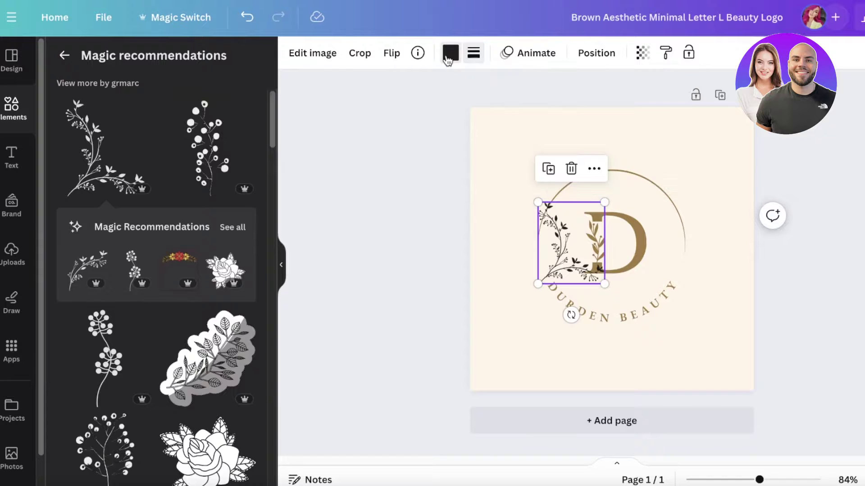
{"action": "left_click", "coordinate": [145, 141]}
Save the Durden Beauty logo as a 500 × 500 px transparent-background PNG.
{"action": "left_click", "coordinate": [299, 176]}
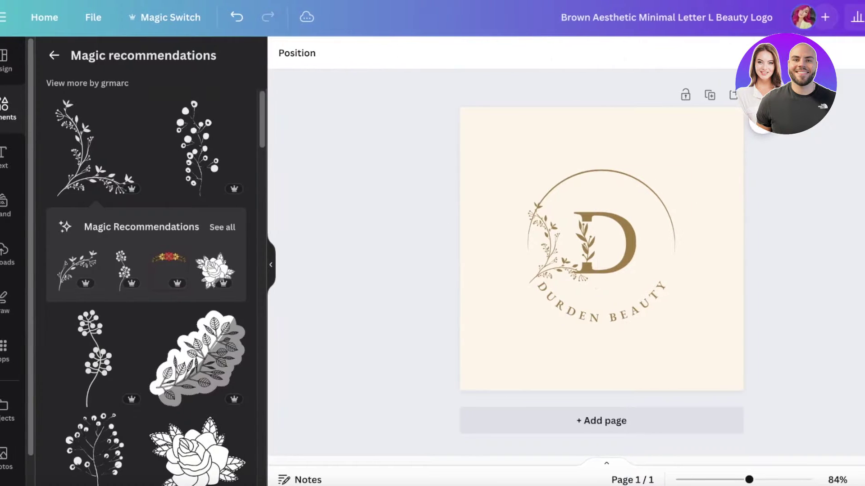
{"action": "left_click", "coordinate": [864, 17]}
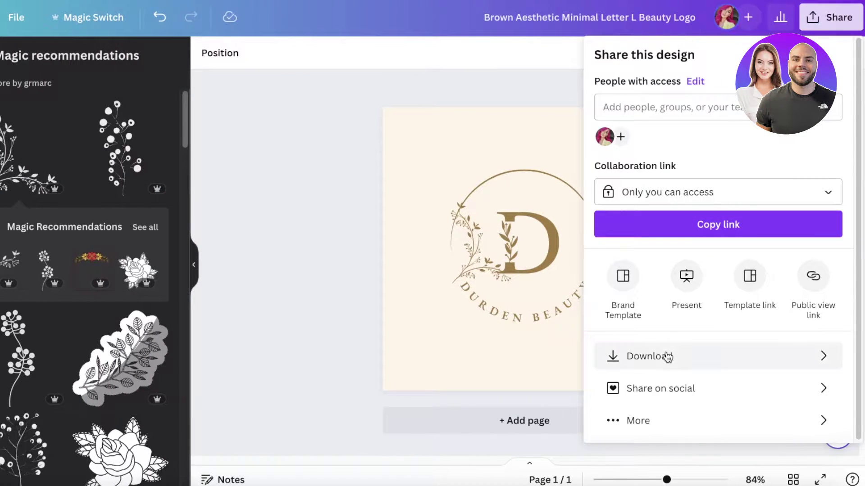
{"action": "left_click", "coordinate": [674, 353]}
{"action": "left_click", "coordinate": [667, 193]}
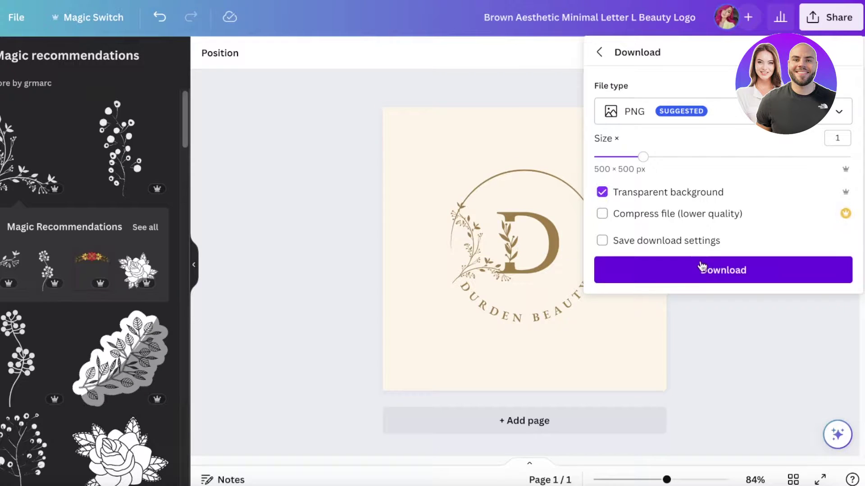
{"action": "left_click", "coordinate": [700, 269]}
{"action": "left_click", "coordinate": [828, 21]}
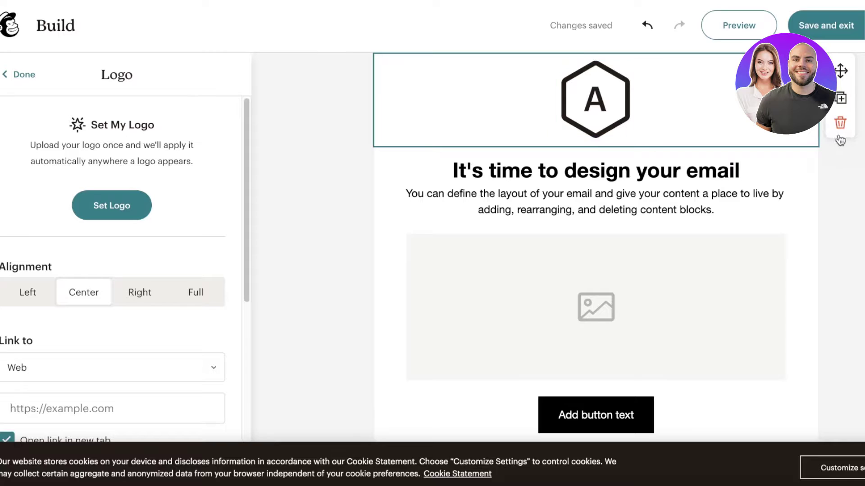
Upload the Brown Aesthetic logo PNG from Downloads as the email's header logo.
{"action": "left_click", "coordinate": [107, 207]}
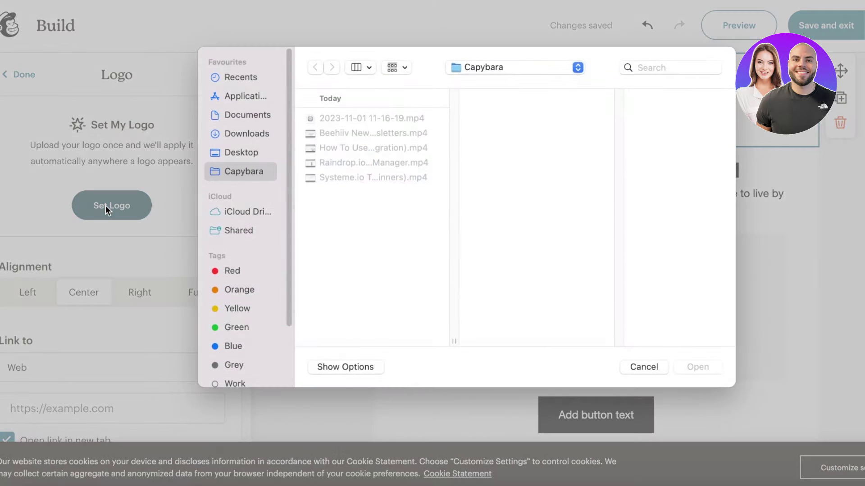
{"action": "left_click", "coordinate": [241, 153]}
{"action": "left_click", "coordinate": [241, 131]}
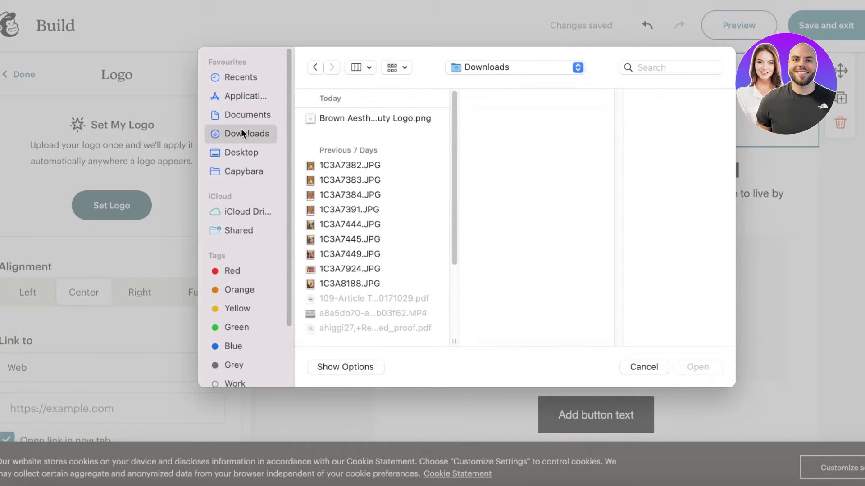
{"action": "left_click", "coordinate": [388, 119]}
{"action": "left_click", "coordinate": [697, 367]}
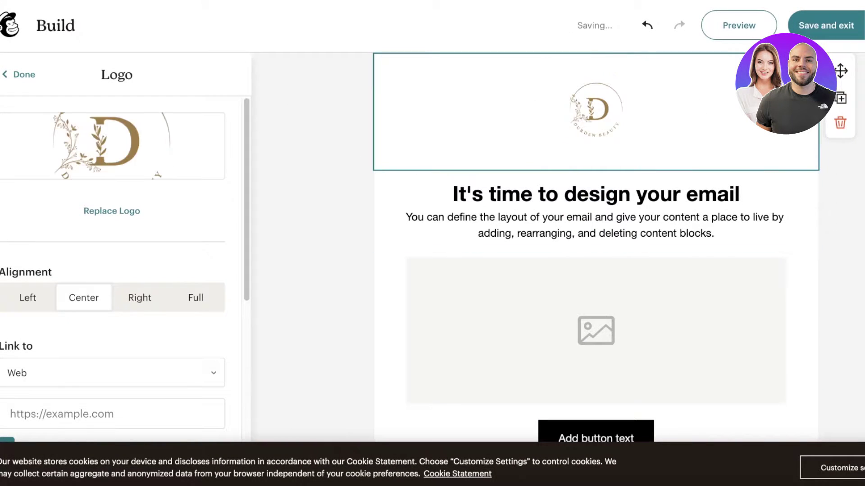
{"action": "left_click", "coordinate": [820, 244]}
Replace the heading text with "Durden is back with lippies!".
{"action": "left_click", "coordinate": [630, 225]}
{"action": "triple_click", "coordinate": [626, 222]}
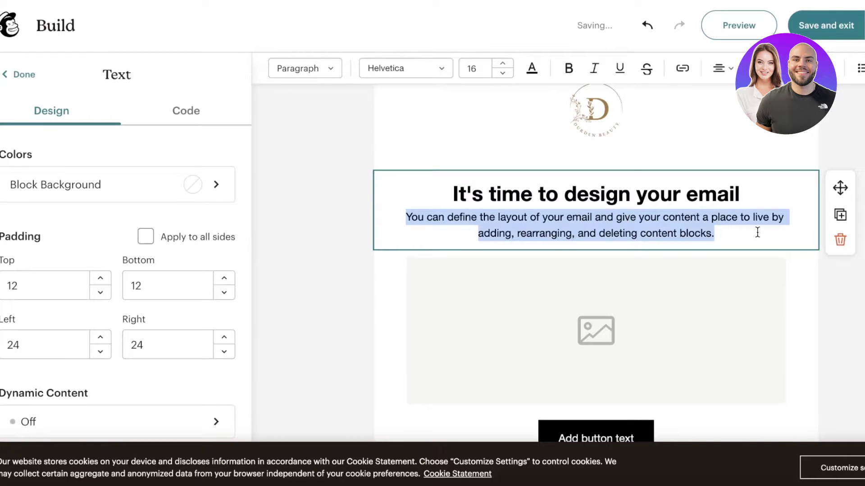
{"action": "left_click_drag", "start_coordinate": [757, 232], "coordinate": [403, 179]}
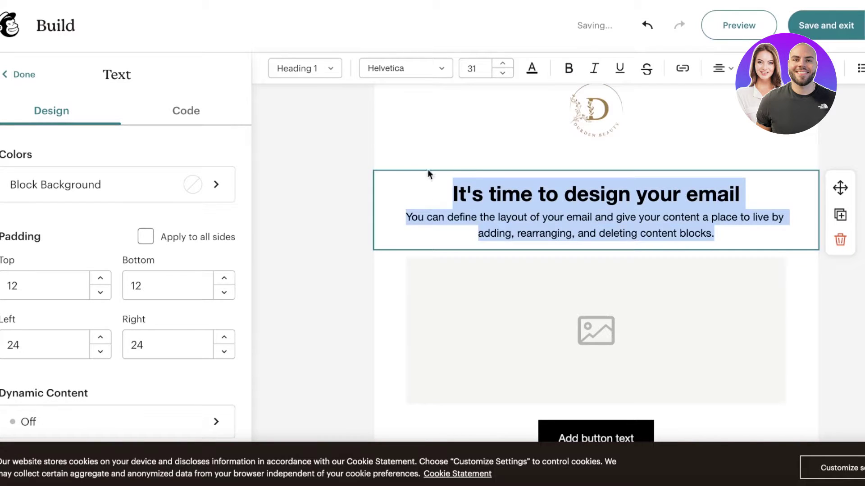
{"action": "left_click", "coordinate": [468, 186]}
{"action": "left_click", "coordinate": [447, 194]}
{"action": "type", "text": "A"}
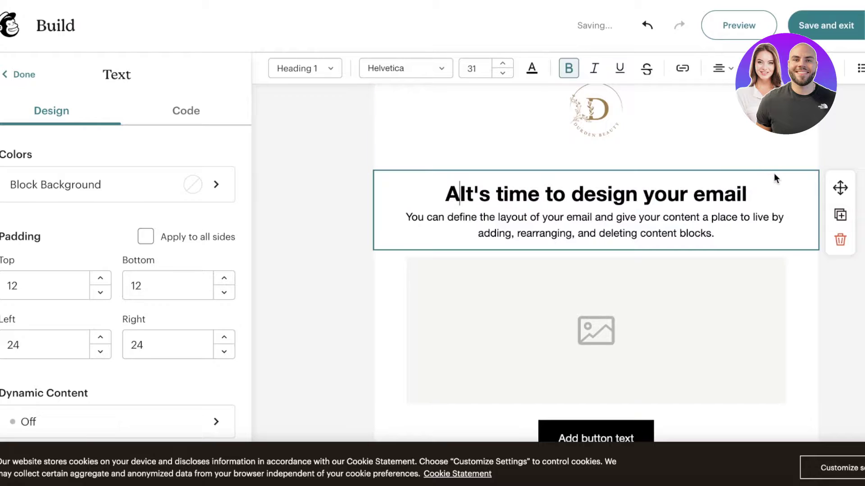
{"action": "double_click", "coordinate": [737, 188]}
{"action": "triple_click", "coordinate": [737, 188]}
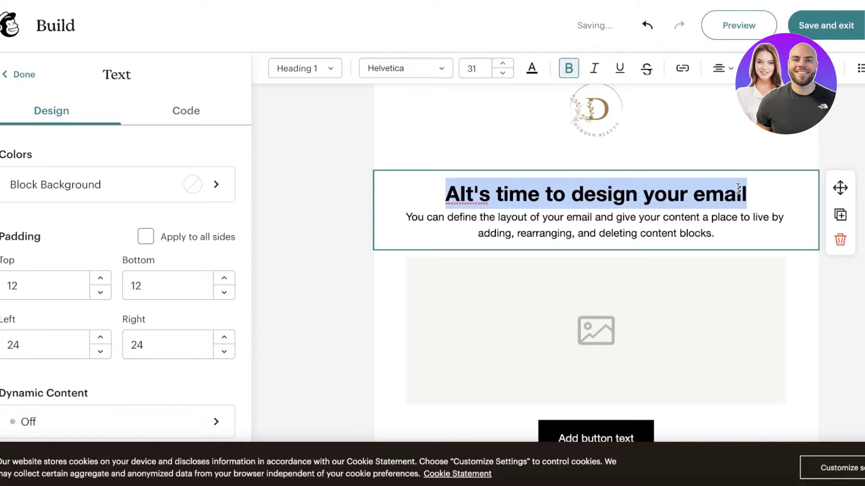
{"action": "type", "text": "Durden is back with lippies!"}
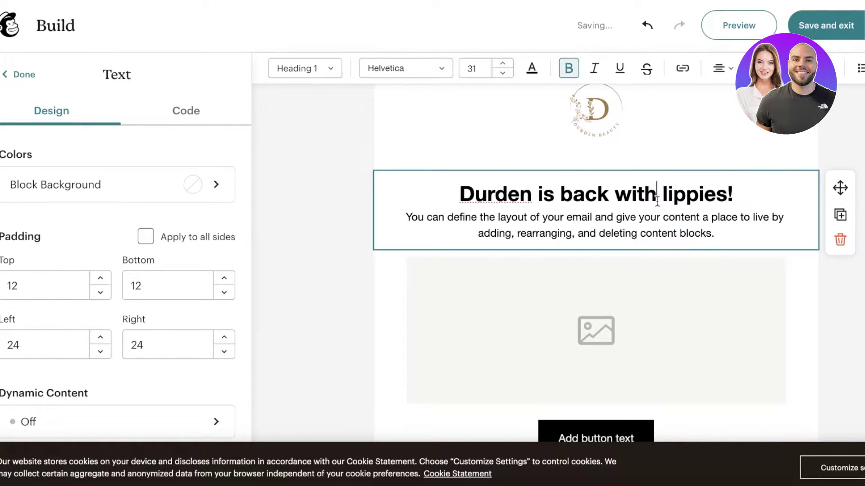
{"action": "triple_click", "coordinate": [657, 201]}
Give the headline block a light beige background colour.
{"action": "left_click", "coordinate": [174, 188]}
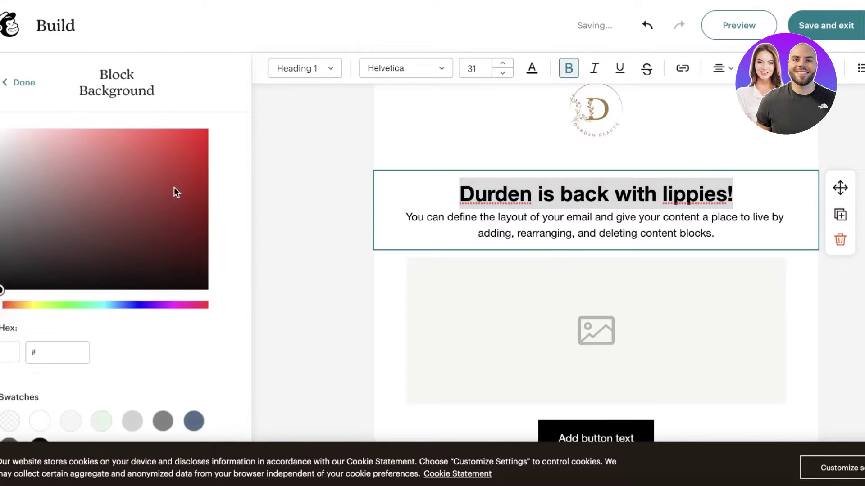
{"action": "left_click", "coordinate": [69, 195]}
{"action": "left_click_drag", "start_coordinate": [68, 195], "coordinate": [5, 145]}
{"action": "left_click", "coordinate": [32, 306]}
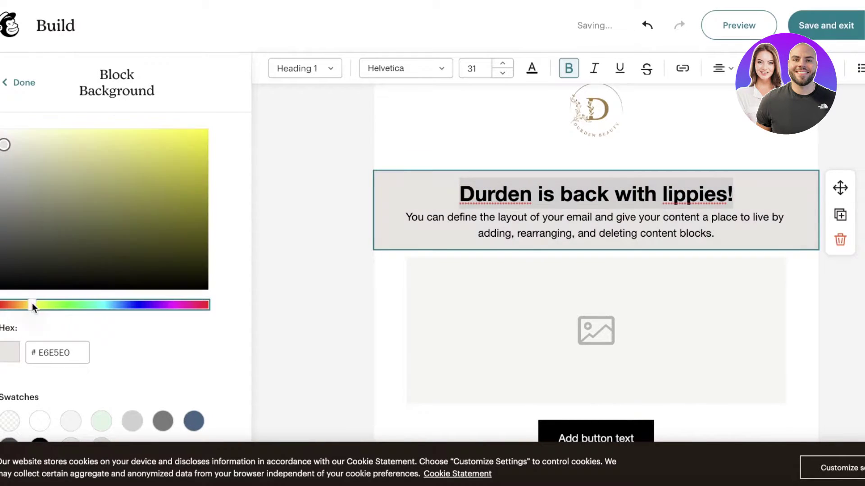
{"action": "left_click", "coordinate": [291, 276]}
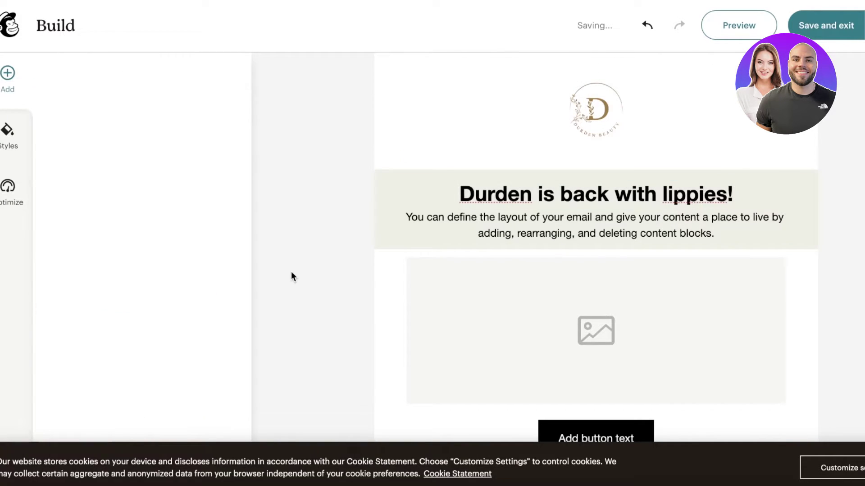
Set the headline block's top padding to 13.
{"action": "left_click", "coordinate": [425, 199]}
{"action": "left_click_drag", "start_coordinate": [456, 192], "coordinate": [770, 188]}
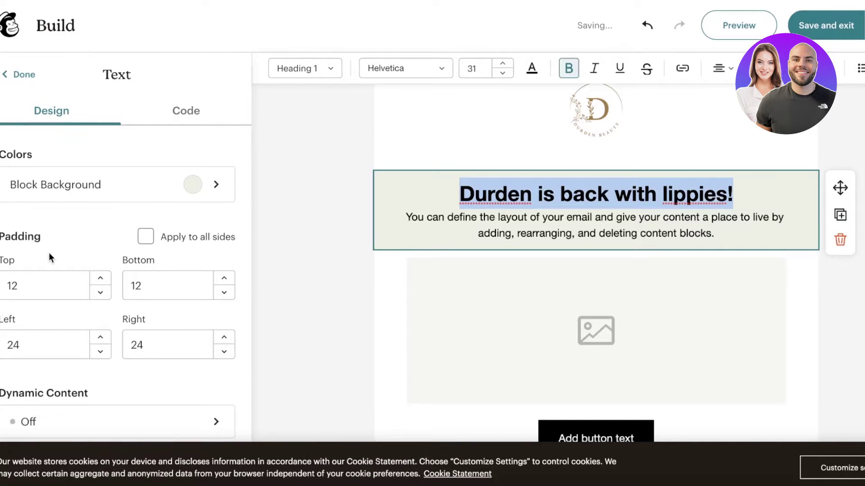
{"action": "left_click", "coordinate": [100, 278]}
{"action": "left_click", "coordinate": [100, 279]}
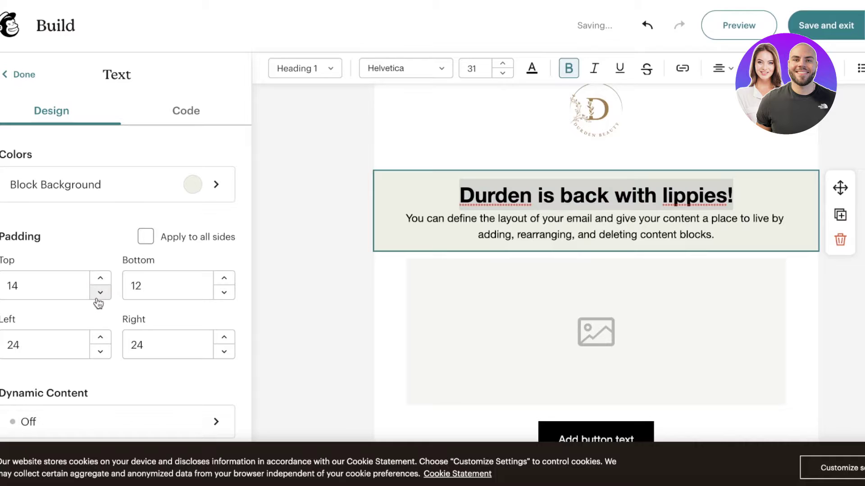
{"action": "left_click", "coordinate": [99, 292]}
{"action": "left_click", "coordinate": [177, 120]}
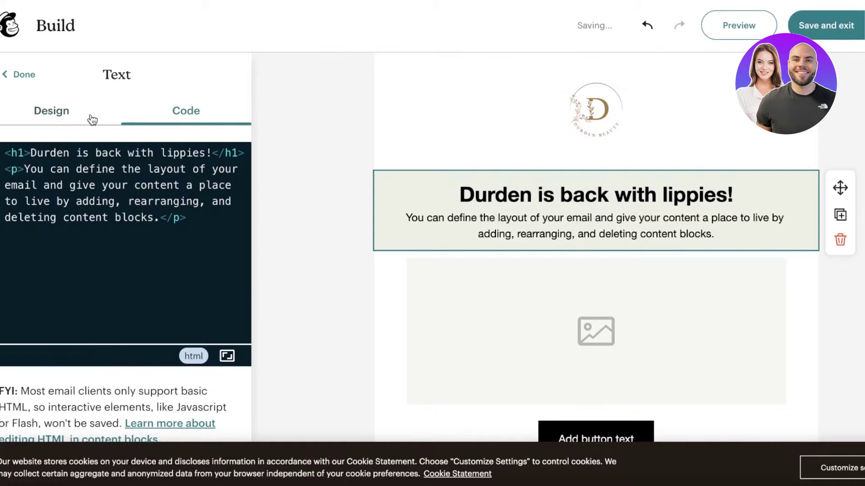
{"action": "left_click", "coordinate": [89, 116]}
{"action": "left_click", "coordinate": [16, 75]}
Change the headline font to Della Respira.
{"action": "left_click", "coordinate": [556, 200]}
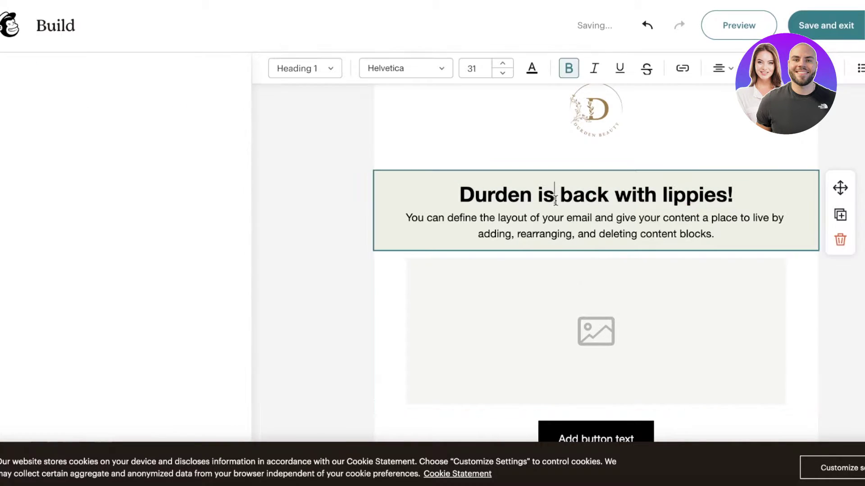
{"action": "triple_click", "coordinate": [556, 199]}
{"action": "left_click", "coordinate": [421, 72]}
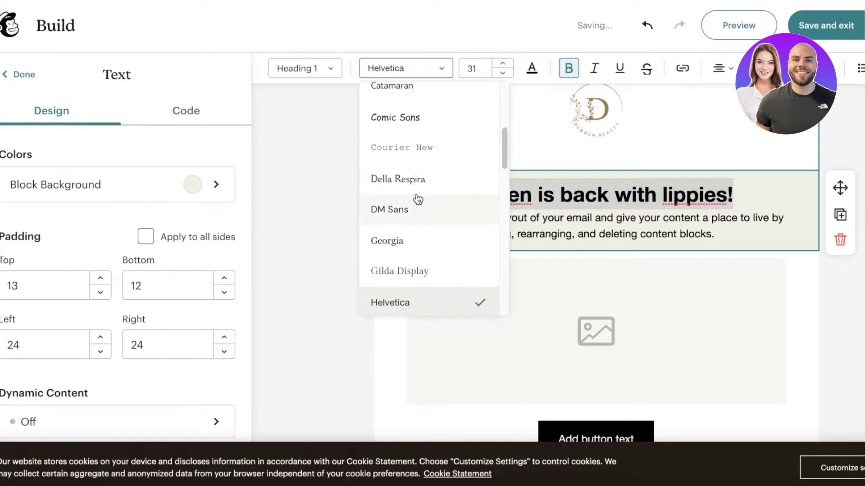
{"action": "left_click", "coordinate": [415, 182]}
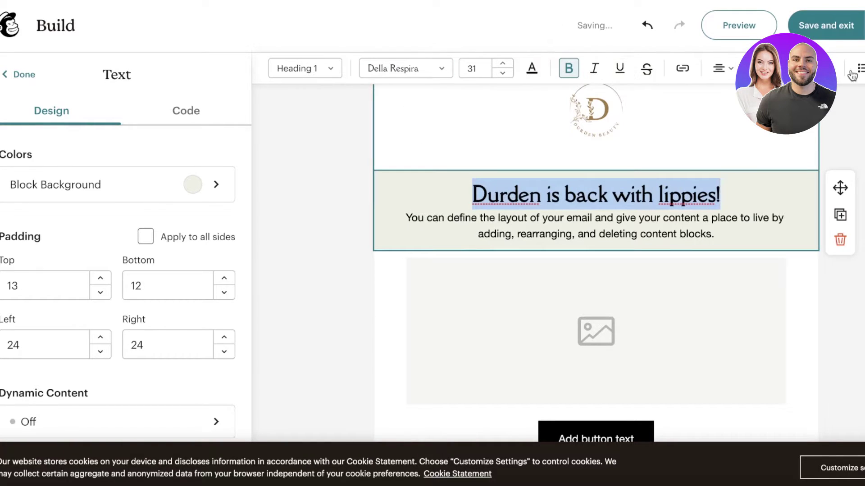
Delete the placeholder paragraph and lower the block's bottom padding to 3.
{"action": "triple_click", "coordinate": [658, 238]}
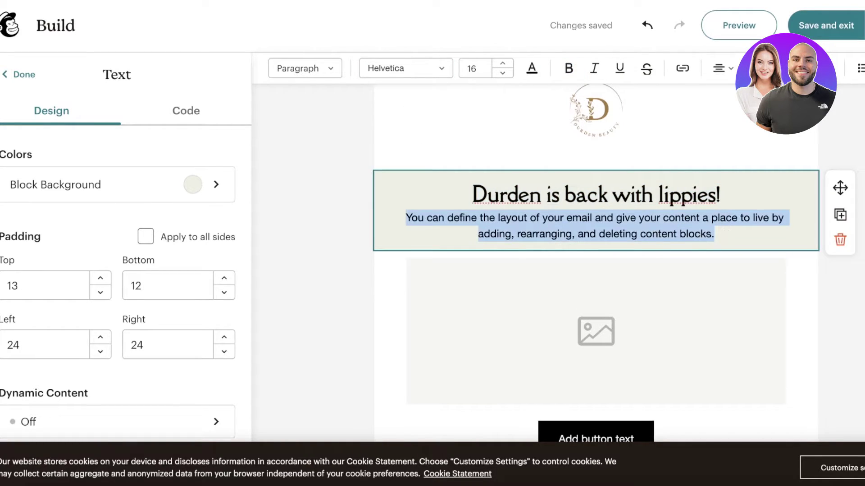
{"action": "key", "text": "BackSpace"}
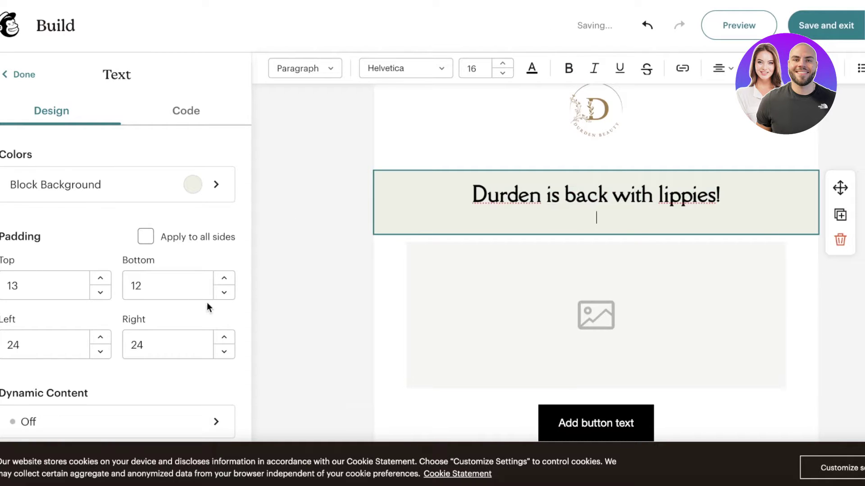
{"action": "left_click", "coordinate": [225, 292]}
{"action": "left_click", "coordinate": [225, 292]}
{"action": "left_click", "coordinate": [224, 291]}
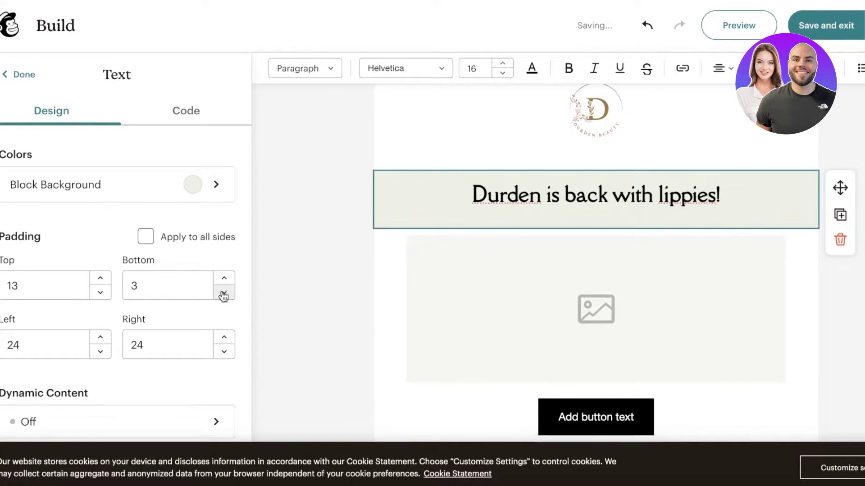
{"action": "left_click", "coordinate": [224, 292]}
{"action": "left_click", "coordinate": [845, 295]}
Select the empty image block and close its Image settings, leaving the draft unchanged.
{"action": "scroll", "coordinate": [845, 295], "scroll_direction": "down", "scroll_amount": 3}
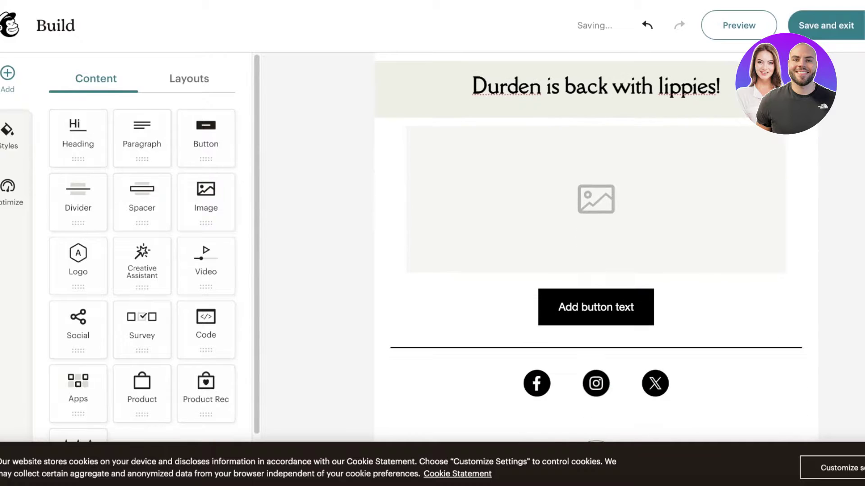
{"action": "left_click", "coordinate": [536, 189]}
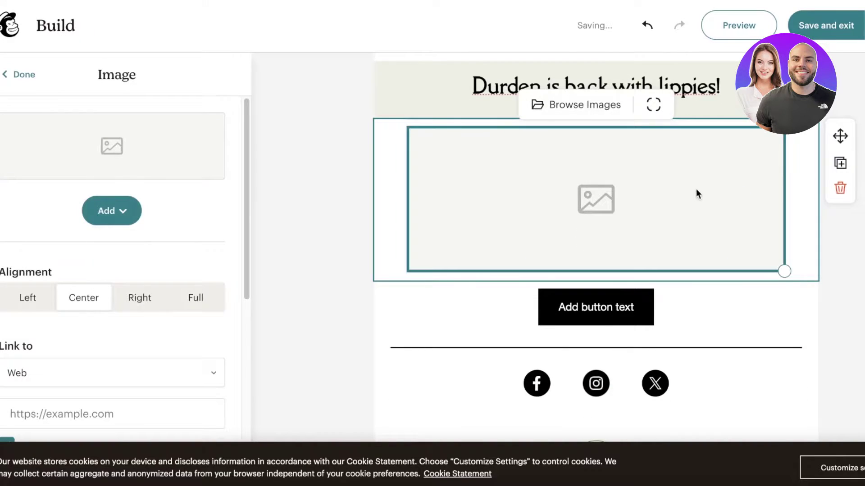
{"action": "left_click", "coordinate": [20, 74]}
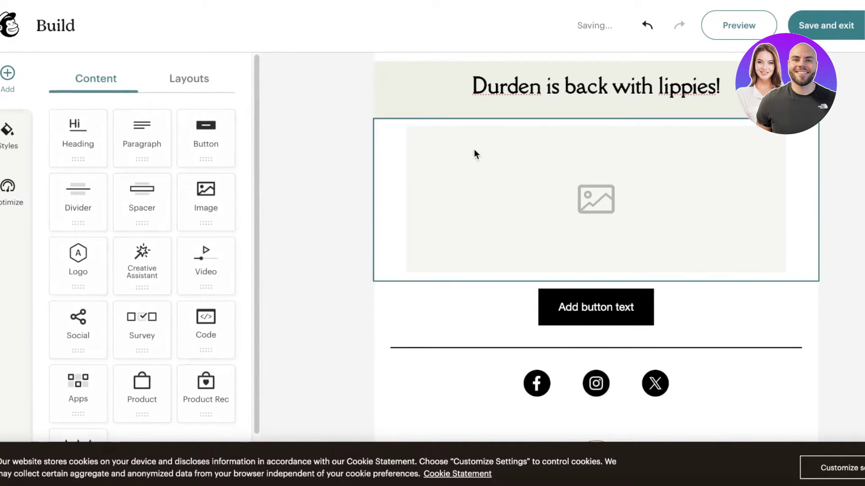
{"action": "left_click", "coordinate": [503, 179]}
{"action": "left_click", "coordinate": [20, 74]}
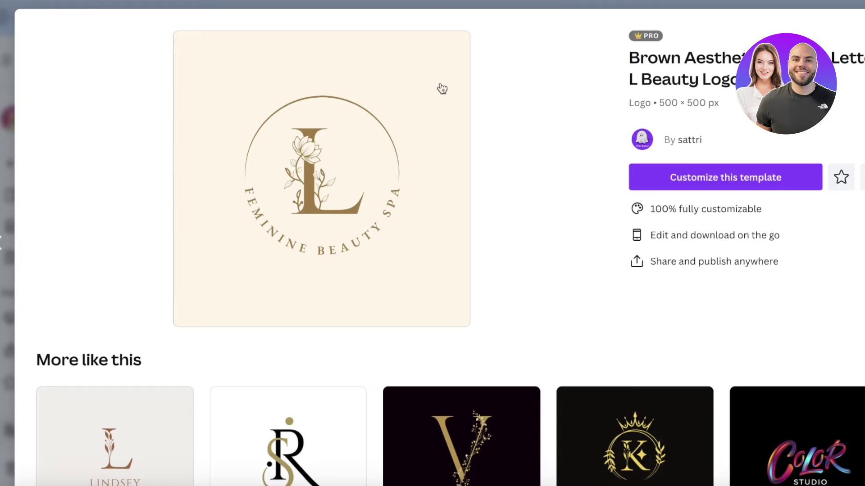
Close the logo preview and search Canva for 'email body templates'.
{"action": "key", "text": "Escape"}
{"action": "left_click", "coordinate": [564, 64]}
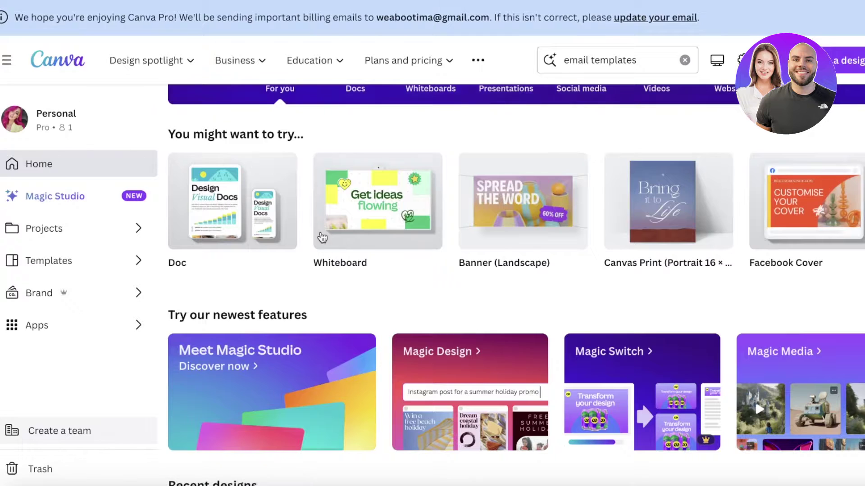
{"action": "scroll", "coordinate": [322, 238], "scroll_direction": "down", "scroll_amount": 2}
{"action": "left_click", "coordinate": [558, 58]}
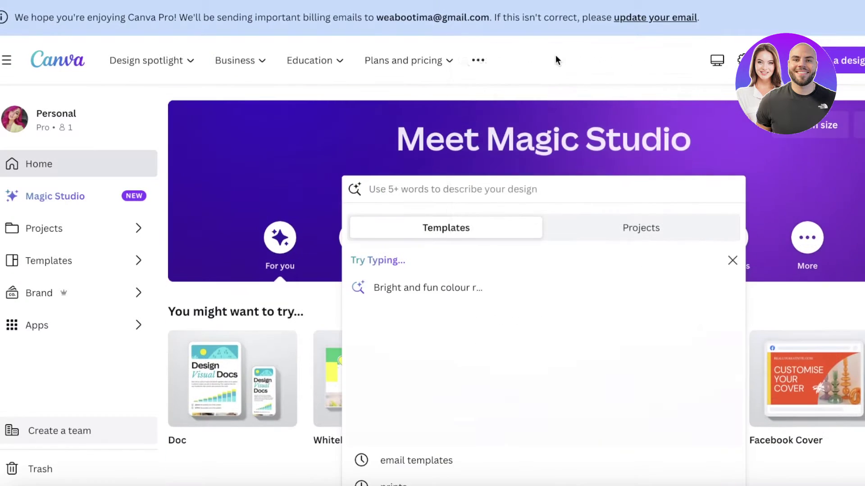
{"action": "type", "text": "emai"}
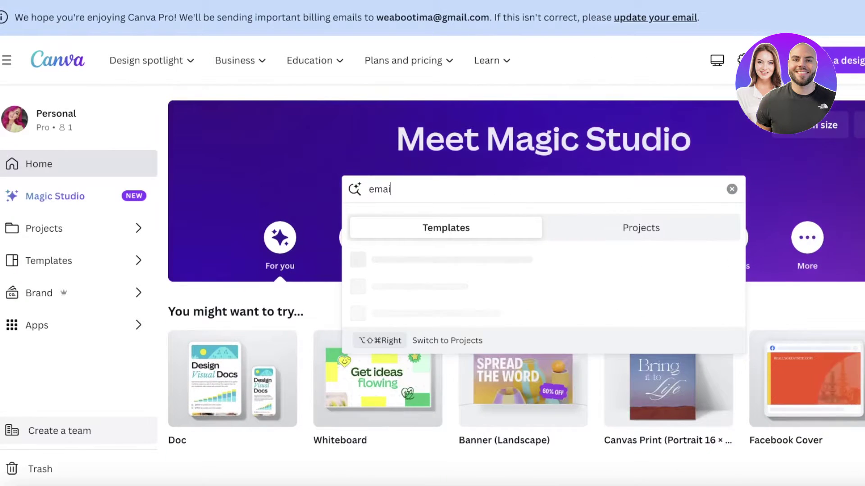
{"action": "type", "text": "l body template"}
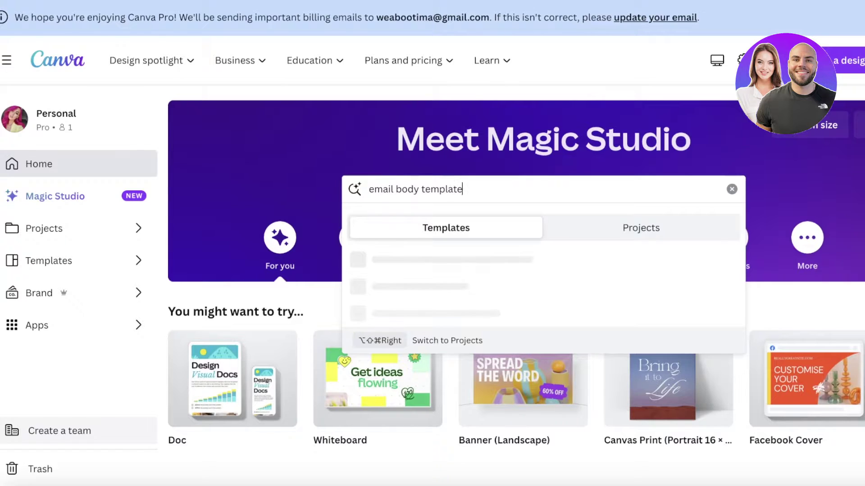
{"action": "type", "text": "s"}
{"action": "key", "text": "Return"}
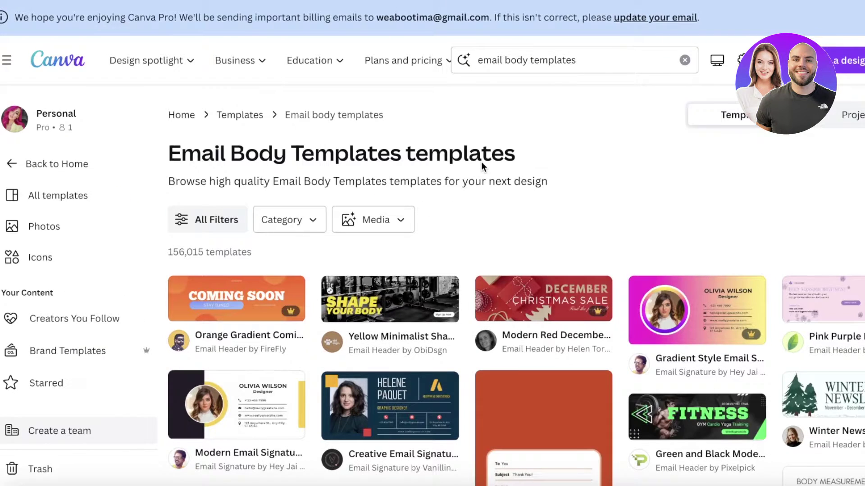
Scroll through the email body template results to find the Body Shampoo Promo template.
{"action": "scroll", "coordinate": [481, 167], "scroll_direction": "down", "scroll_amount": 2}
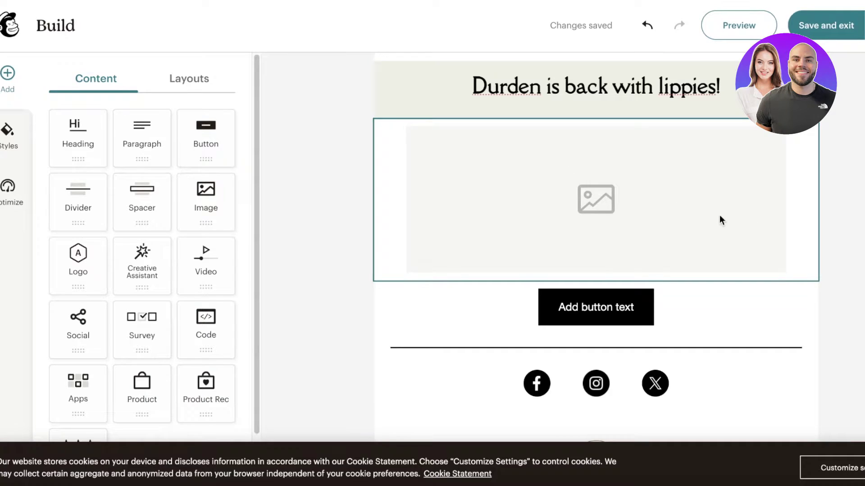
{"action": "scroll", "coordinate": [702, 234], "scroll_direction": "up", "scroll_amount": 3}
{"action": "scroll", "coordinate": [647, 382], "scroll_direction": "down", "scroll_amount": 6}
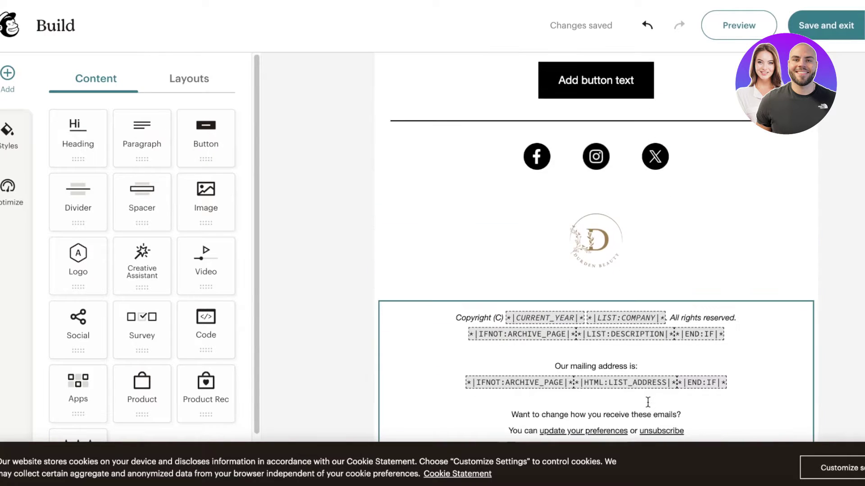
{"action": "scroll", "coordinate": [597, 142], "scroll_direction": "up", "scroll_amount": 6}
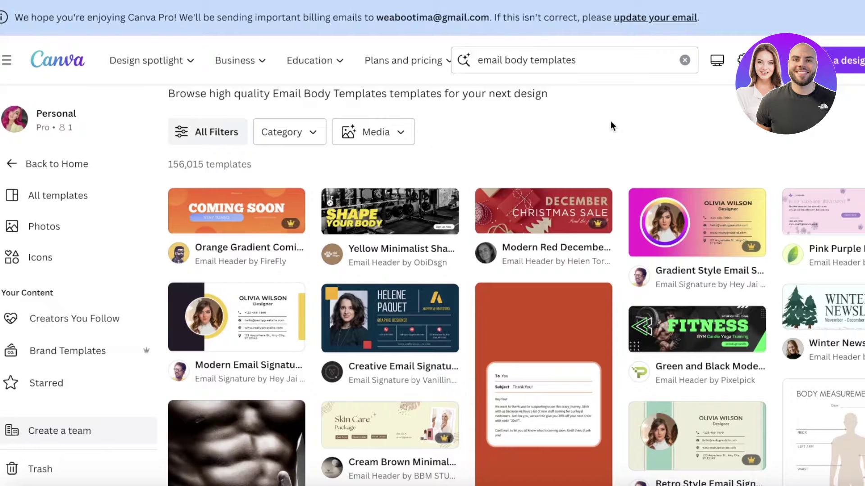
{"action": "scroll", "coordinate": [612, 126], "scroll_direction": "down", "scroll_amount": 2}
{"action": "scroll", "coordinate": [465, 263], "scroll_direction": "up", "scroll_amount": 2}
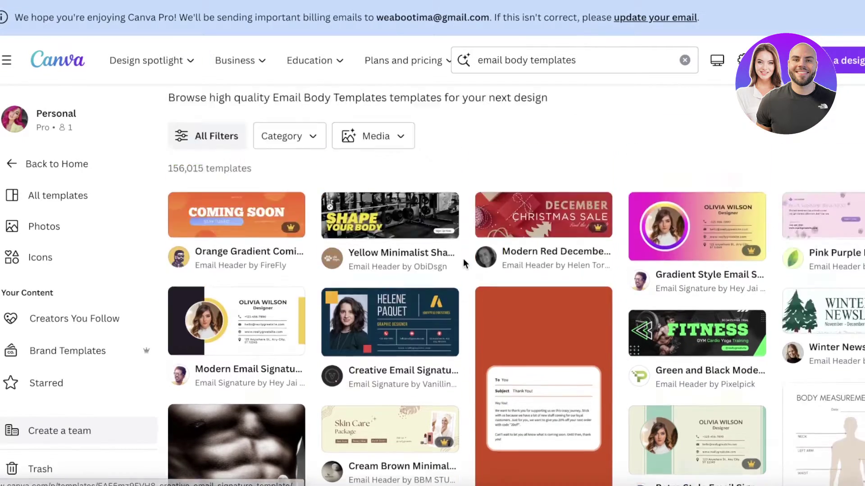
{"action": "scroll", "coordinate": [465, 263], "scroll_direction": "down", "scroll_amount": 10}
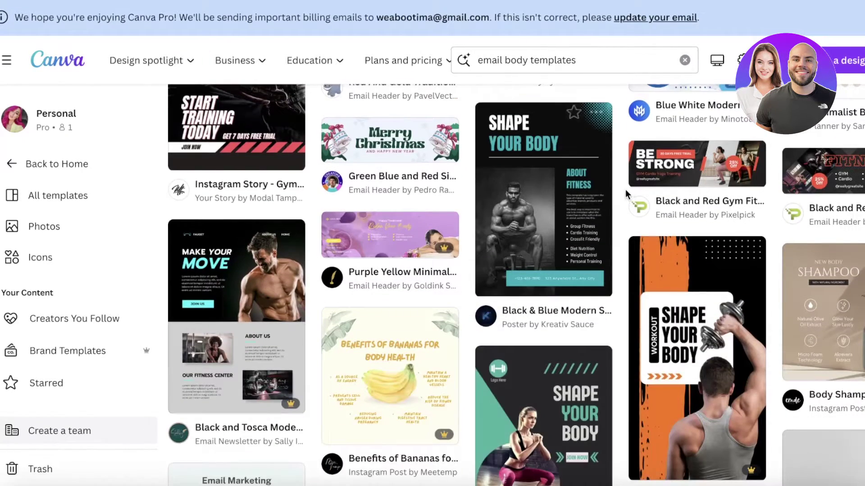
{"action": "scroll", "coordinate": [626, 195], "scroll_direction": "down", "scroll_amount": 3}
Customize the Body Shampoo Promo template and retype its title as LIPPIES.
{"action": "left_click", "coordinate": [824, 135]}
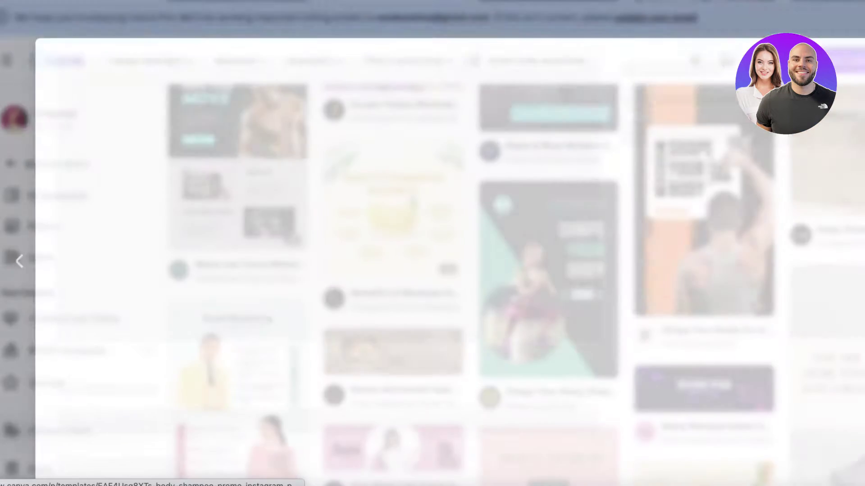
{"action": "left_click", "coordinate": [721, 175]}
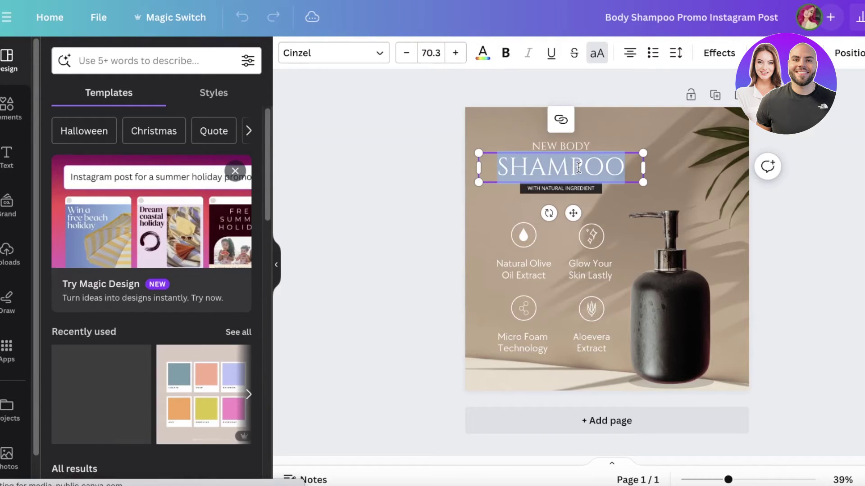
{"action": "type", "text": "L"}
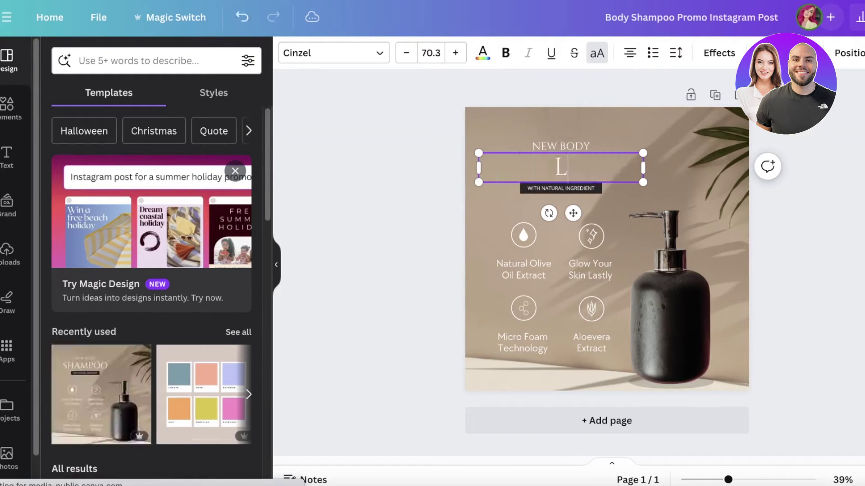
{"action": "type", "text": "IPPIES"}
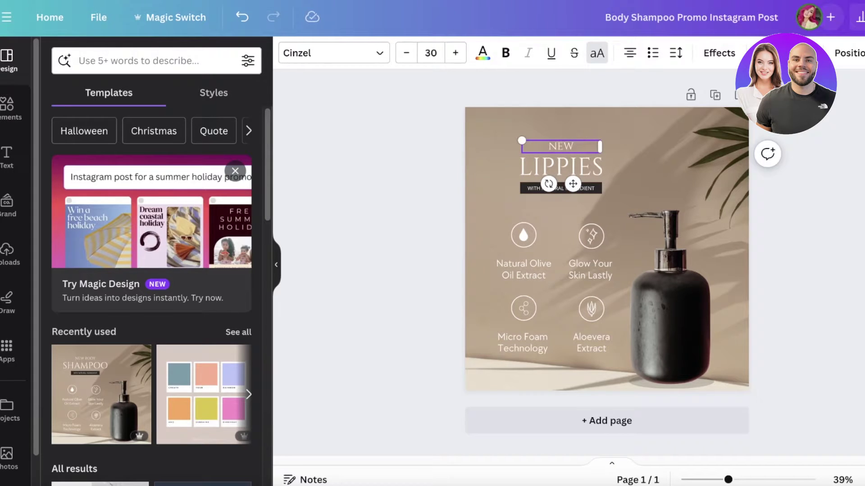
Search Elements for 'lipstick' and add the upright red lipstick photo to the design.
{"action": "left_click", "coordinate": [689, 345]}
{"action": "left_click", "coordinate": [7, 105]}
{"action": "left_click", "coordinate": [123, 71]}
{"action": "type", "text": "l"}
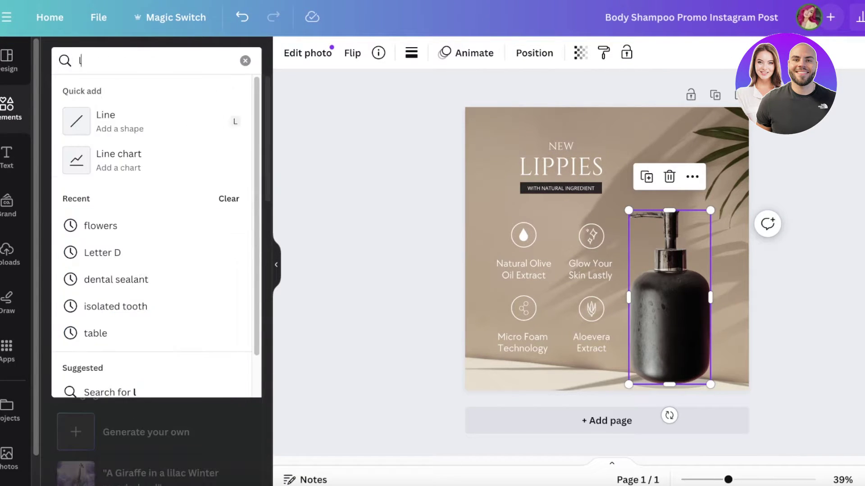
{"action": "type", "text": "ipstick"}
{"action": "key", "text": "Return"}
{"action": "scroll", "coordinate": [243, 246], "scroll_direction": "down", "scroll_amount": 1}
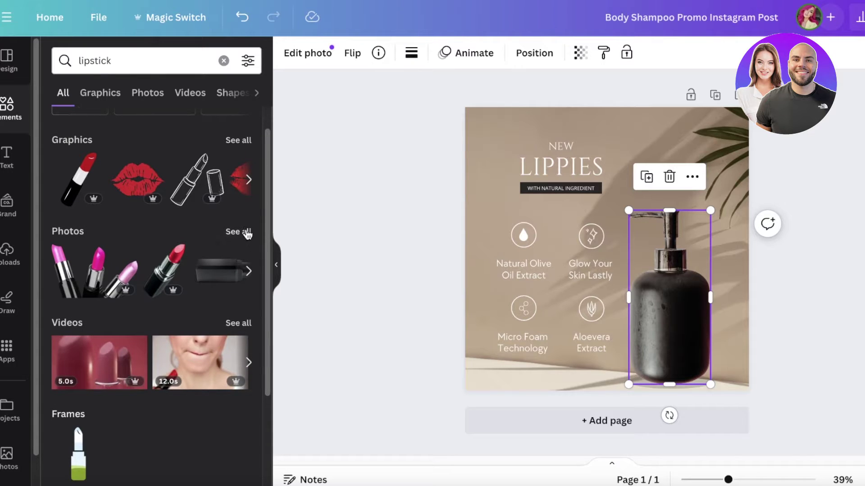
{"action": "left_click", "coordinate": [246, 234]}
{"action": "scroll", "coordinate": [189, 247], "scroll_direction": "down", "scroll_amount": 3}
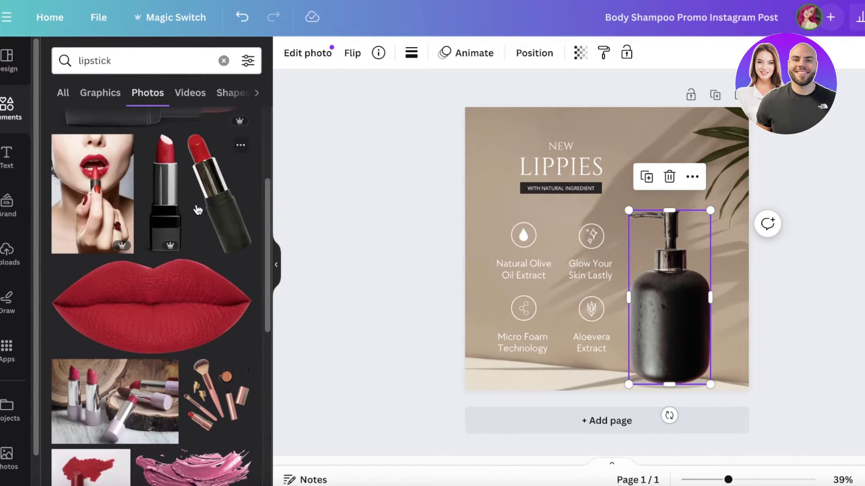
{"action": "left_click", "coordinate": [164, 199]}
Delete the soap bottle photo and move the lipstick into its place on the right.
{"action": "left_click", "coordinate": [694, 306]}
{"action": "key", "text": "Delete"}
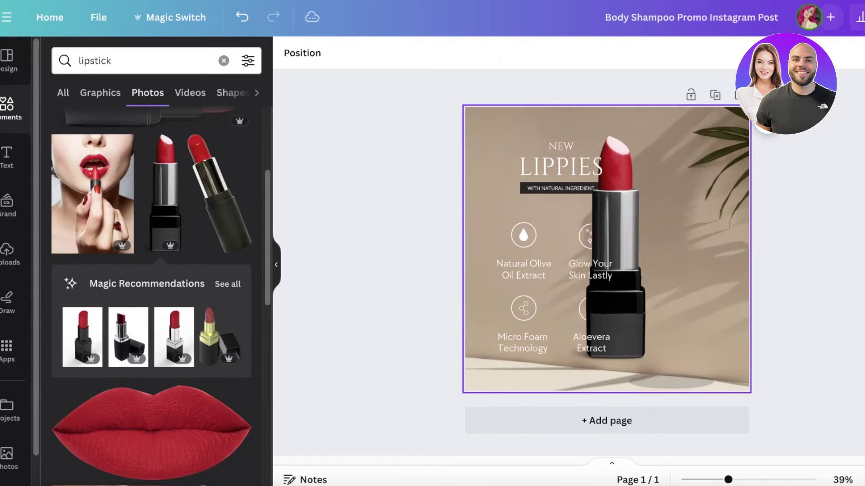
{"action": "left_click_drag", "start_coordinate": [630, 290], "coordinate": [681, 302]}
{"action": "key", "text": "Escape"}
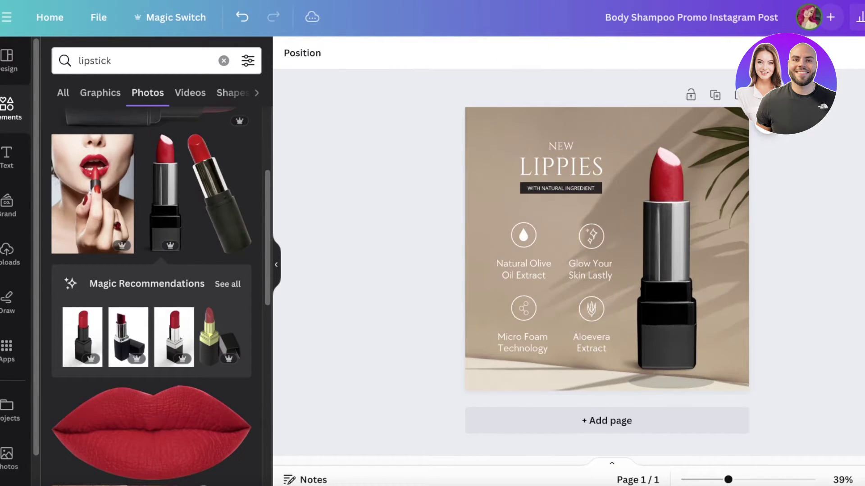
Download the LIPPIES design as a PNG image.
{"action": "left_click", "coordinate": [858, 17]}
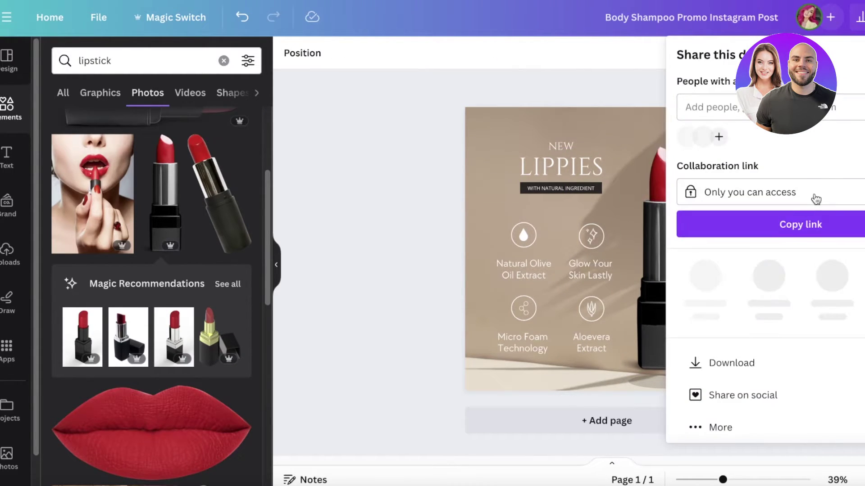
{"action": "left_click", "coordinate": [734, 361]}
{"action": "left_click", "coordinate": [743, 275]}
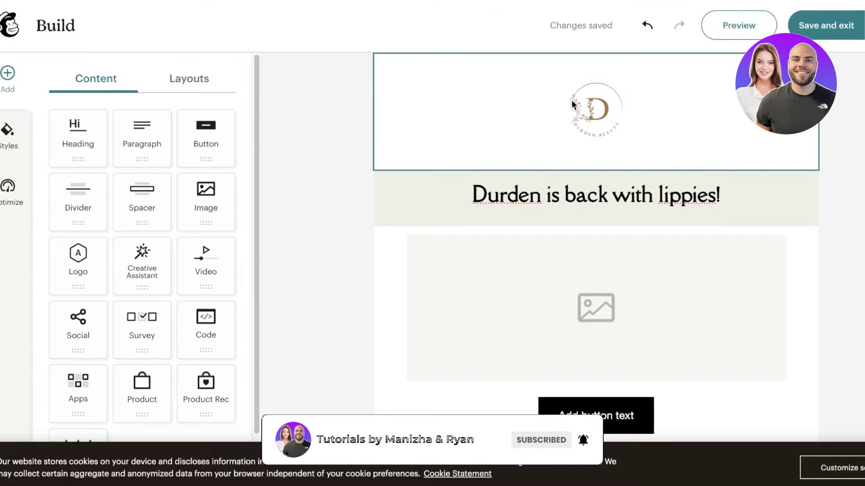
Upload Body Shampoo Promo Instagram Post.png from Downloads into the email's empty image block.
{"action": "left_click", "coordinate": [573, 309]}
{"action": "left_click", "coordinate": [112, 211]}
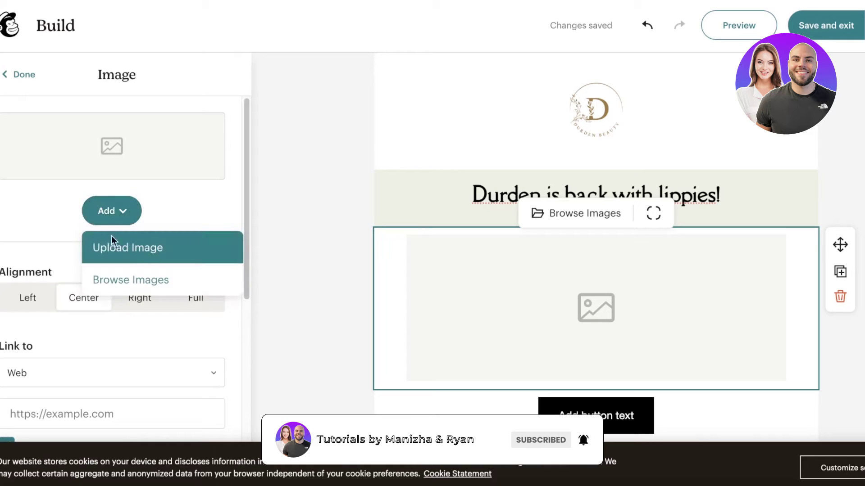
{"action": "left_click", "coordinate": [113, 245]}
{"action": "left_click", "coordinate": [328, 120]}
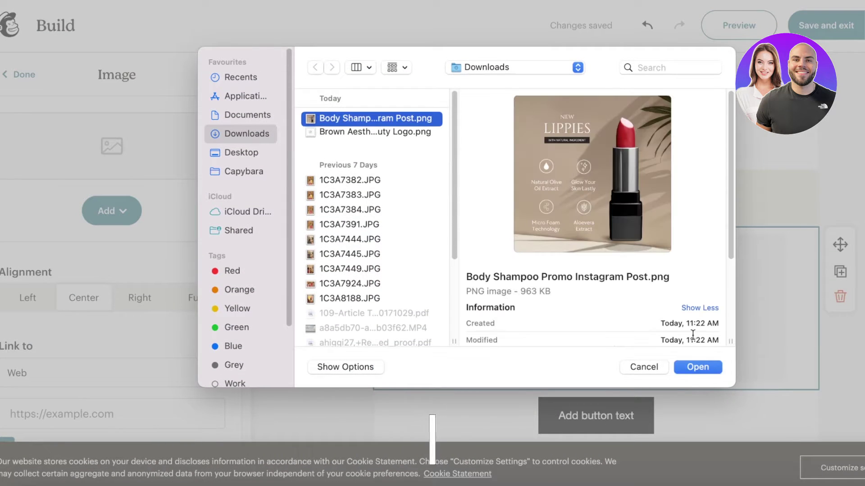
{"action": "left_click", "coordinate": [697, 368]}
Open the Durden Newsletters subscribe page and copy its address for the image link.
{"action": "scroll", "coordinate": [576, 218], "scroll_direction": "down", "scroll_amount": 2}
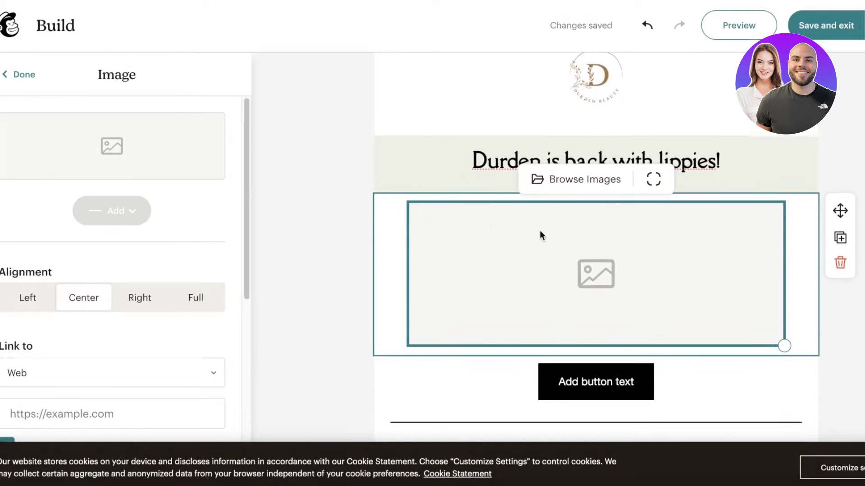
{"action": "scroll", "coordinate": [547, 193], "scroll_direction": "down", "scroll_amount": 4}
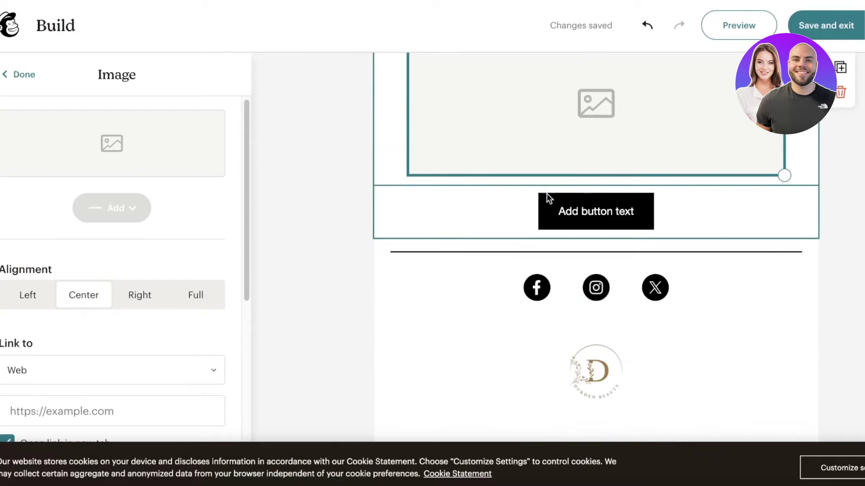
{"action": "scroll", "coordinate": [647, 170], "scroll_direction": "up", "scroll_amount": 1}
{"action": "scroll", "coordinate": [91, 324], "scroll_direction": "down", "scroll_amount": 3}
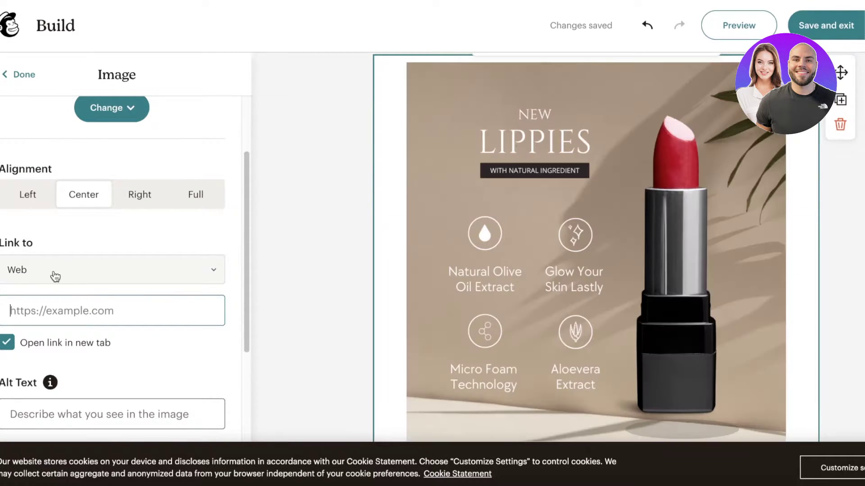
{"action": "scroll", "coordinate": [723, 296], "scroll_direction": "up", "scroll_amount": 3}
{"action": "scroll", "coordinate": [73, 292], "scroll_direction": "down", "scroll_amount": 4}
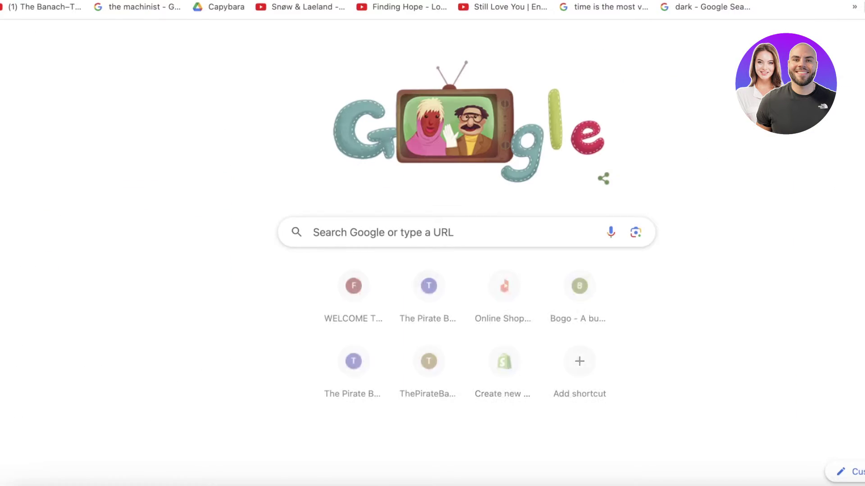
{"action": "type", "text": "durd"}
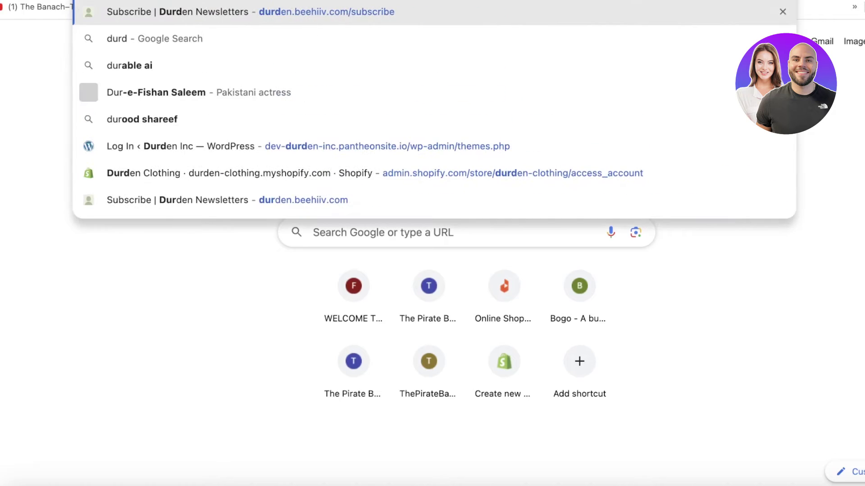
{"action": "key", "text": "Return"}
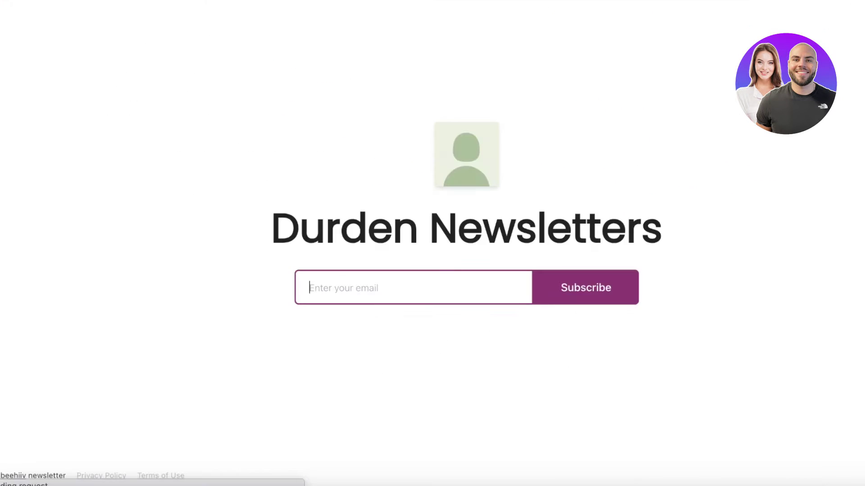
{"action": "right_click", "coordinate": [602, 1]}
{"action": "left_click", "coordinate": [611, 83]}
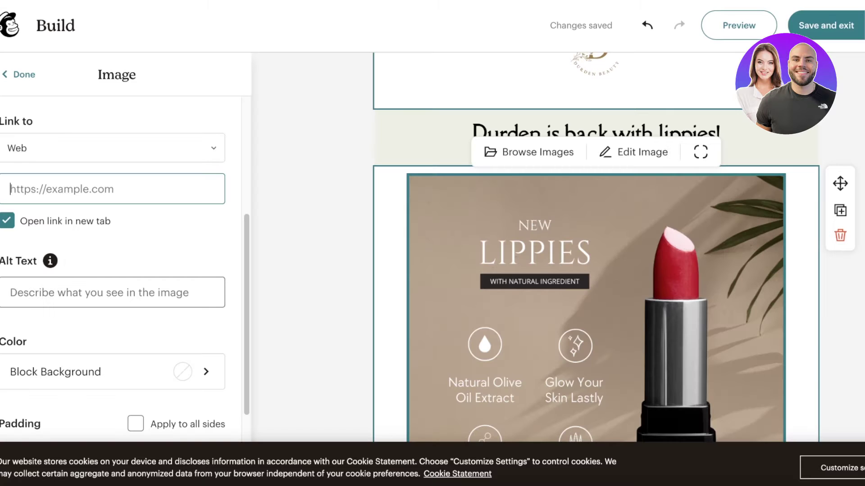
{"action": "right_click", "coordinate": [94, 184]}
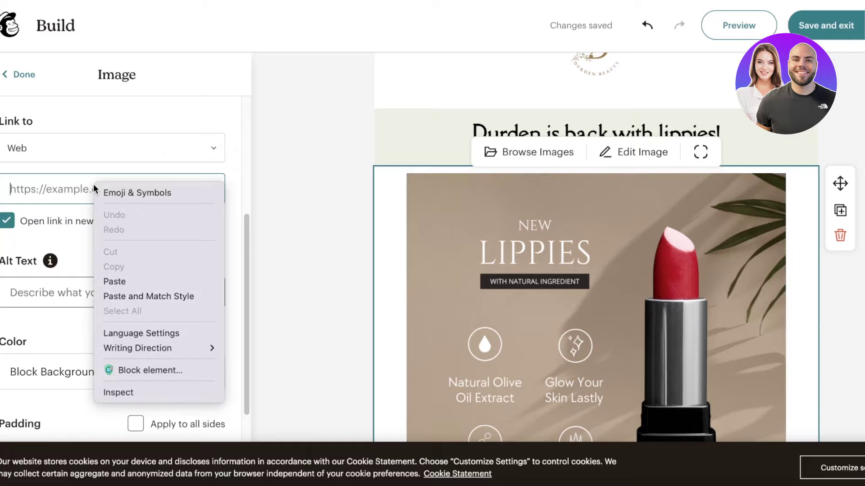
Paste the subscribe page address as the lipstick image's link.
{"action": "left_click", "coordinate": [123, 280]}
{"action": "left_click", "coordinate": [121, 279]}
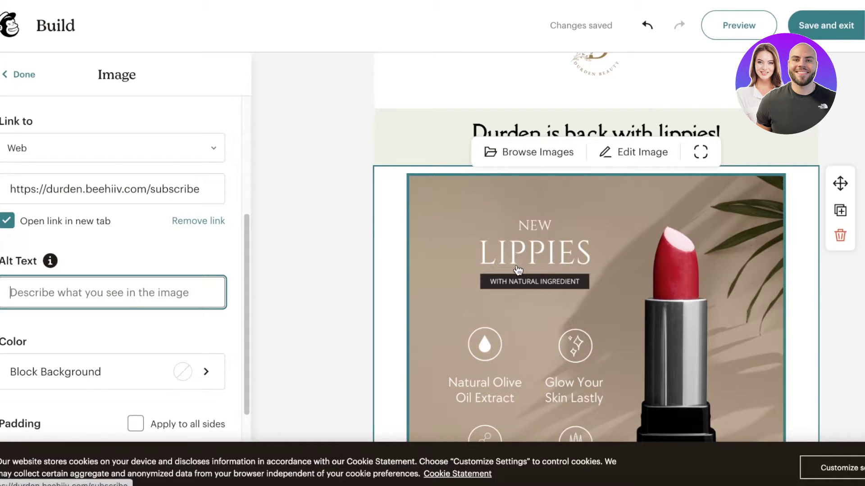
{"action": "scroll", "coordinate": [518, 270], "scroll_direction": "down", "scroll_amount": 3}
{"action": "scroll", "coordinate": [517, 270], "scroll_direction": "up", "scroll_amount": 3}
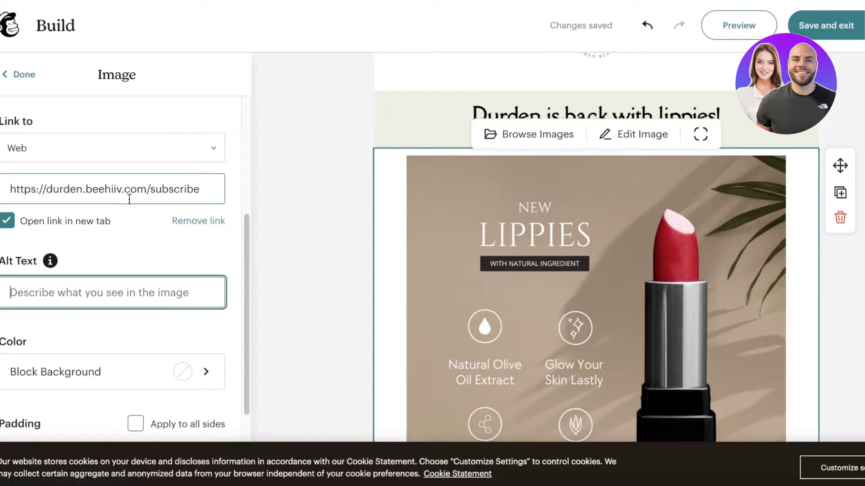
{"action": "scroll", "coordinate": [135, 203], "scroll_direction": "down", "scroll_amount": 1}
{"action": "scroll", "coordinate": [135, 280], "scroll_direction": "down", "scroll_amount": 3}
Set the image block background to pale cream, hex F8FAE4.
{"action": "left_click", "coordinate": [79, 225]}
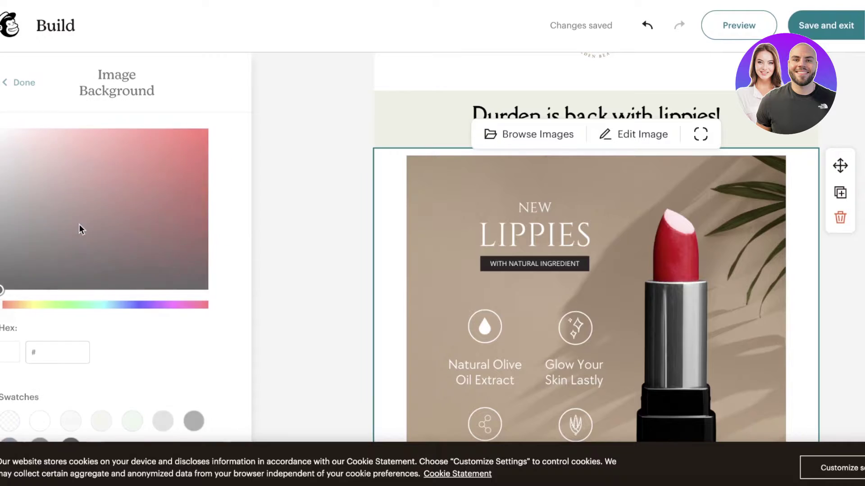
{"action": "left_click", "coordinate": [99, 418]}
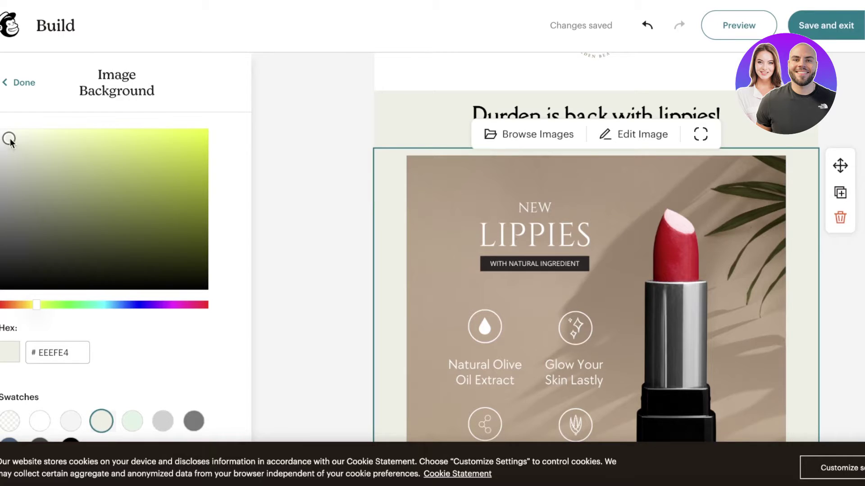
{"action": "left_click_drag", "start_coordinate": [10, 140], "coordinate": [6, 128]}
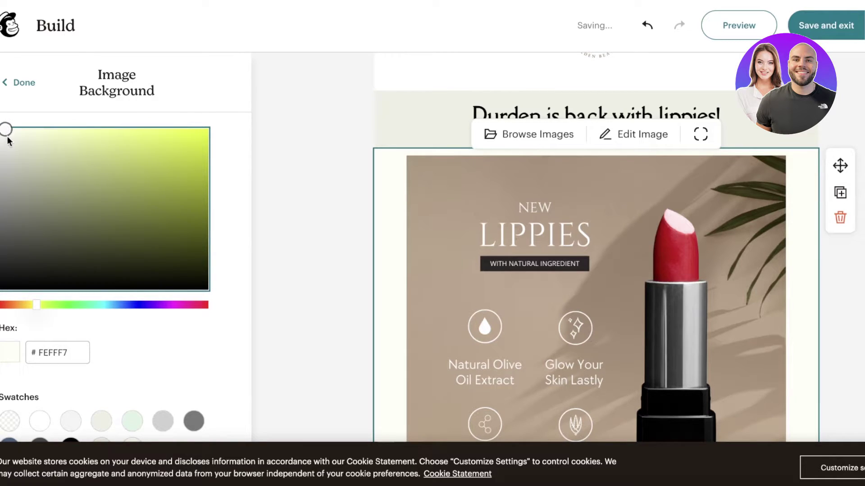
{"action": "left_click", "coordinate": [7, 137]}
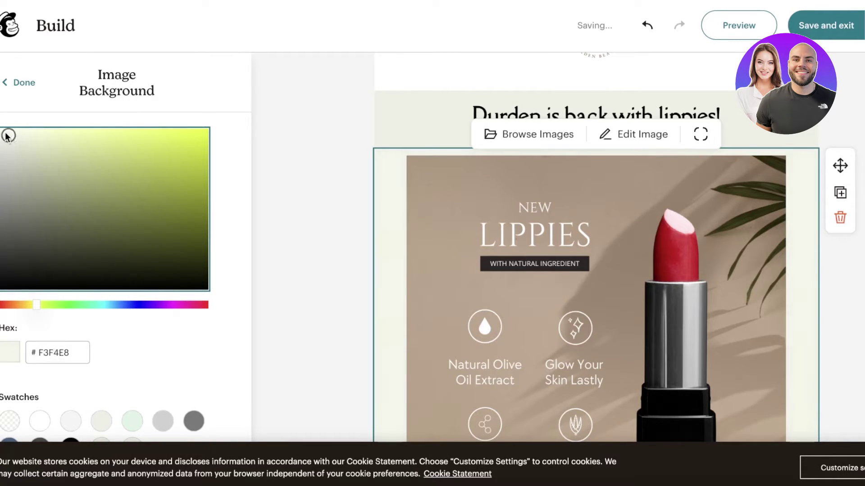
{"action": "left_click", "coordinate": [5, 143]}
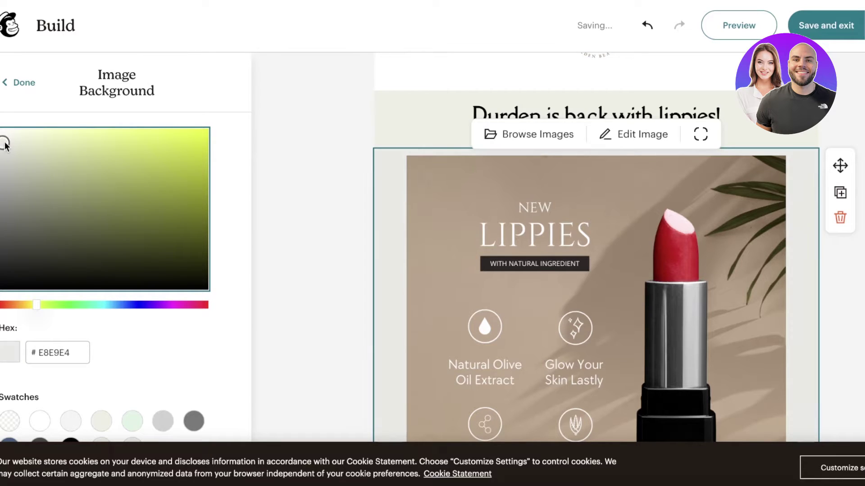
{"action": "left_click_drag", "start_coordinate": [16, 139], "coordinate": [17, 133]}
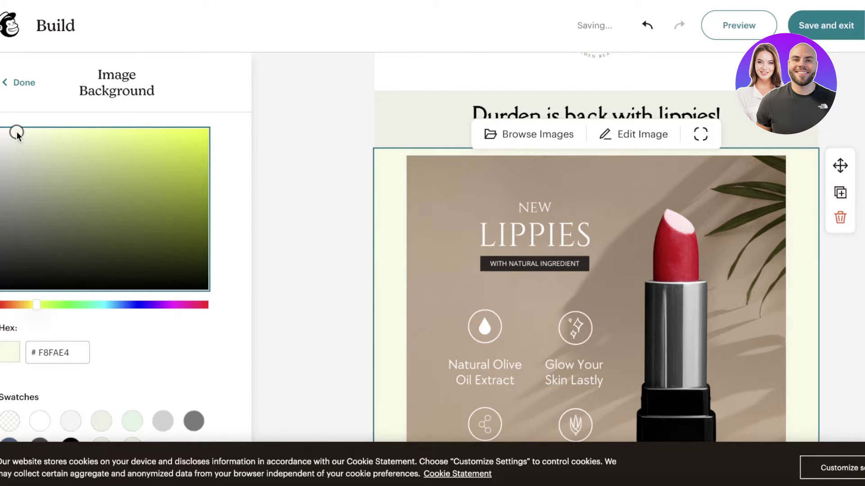
{"action": "left_click", "coordinate": [273, 220]}
{"action": "scroll", "coordinate": [275, 223], "scroll_direction": "down", "scroll_amount": 5}
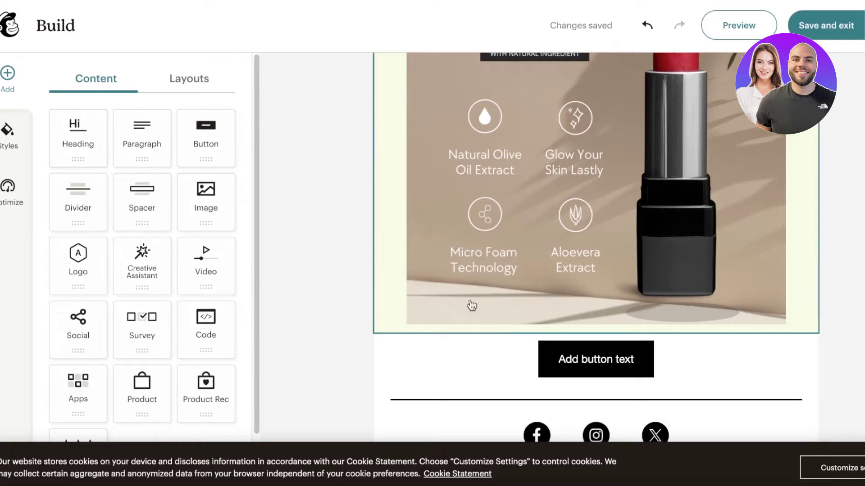
{"action": "scroll", "coordinate": [471, 306], "scroll_direction": "down", "scroll_amount": 3}
{"action": "left_click", "coordinate": [571, 228]}
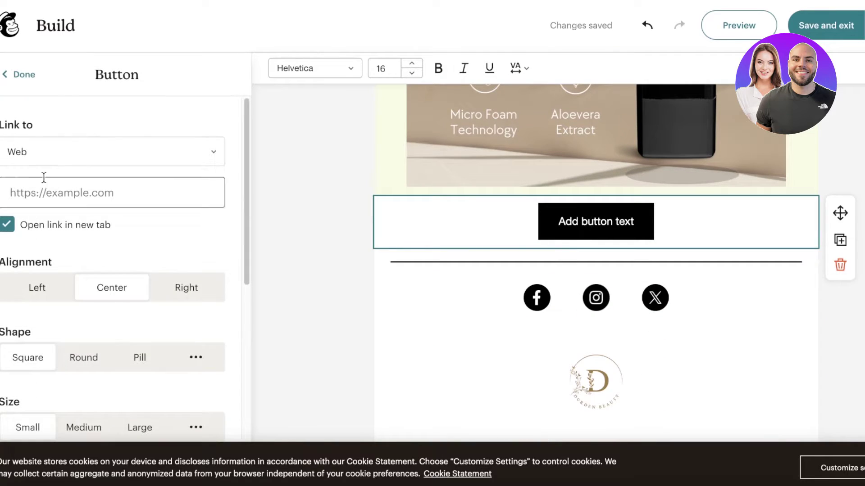
{"action": "right_click", "coordinate": [120, 191]}
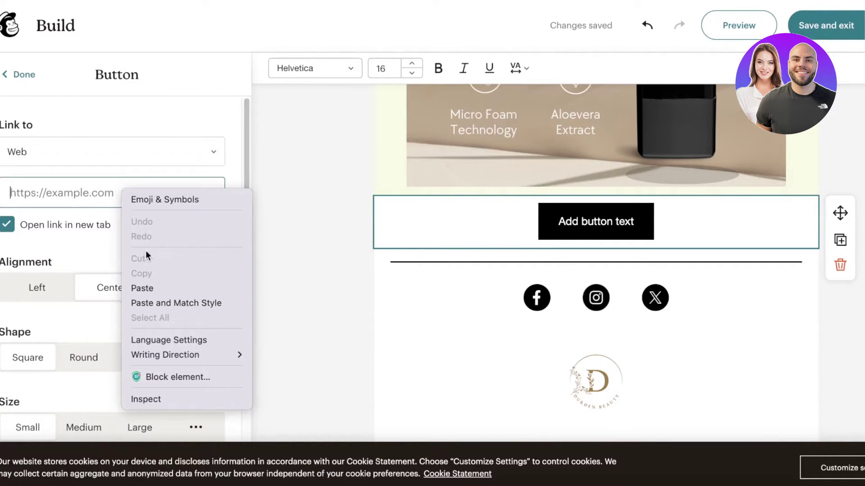
{"action": "left_click", "coordinate": [153, 287]}
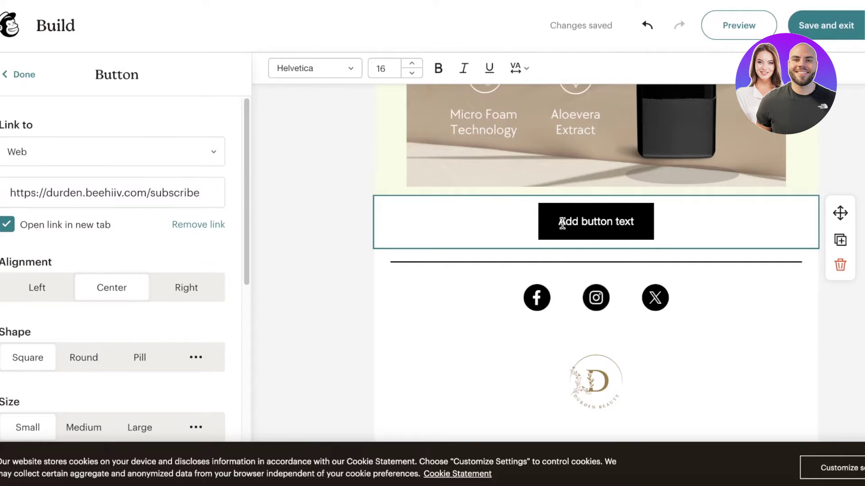
{"action": "scroll", "coordinate": [120, 293], "scroll_direction": "down", "scroll_amount": 5}
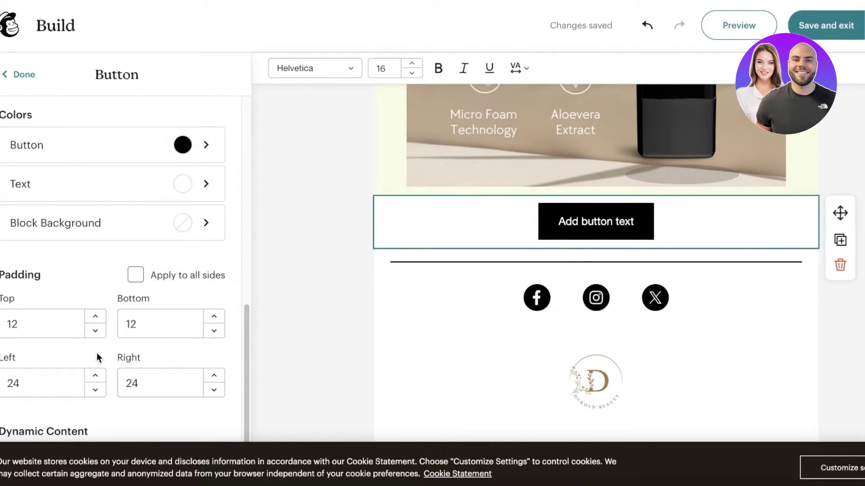
{"action": "left_click", "coordinate": [135, 149]}
{"action": "left_click", "coordinate": [8, 76]}
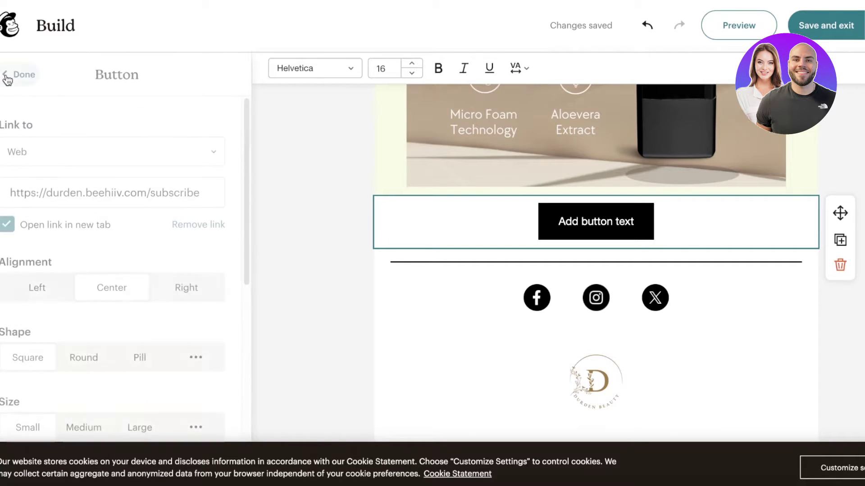
Change the button text to bold SHOP NOW in the Nunito font.
{"action": "left_click", "coordinate": [585, 225]}
{"action": "triple_click", "coordinate": [587, 223]}
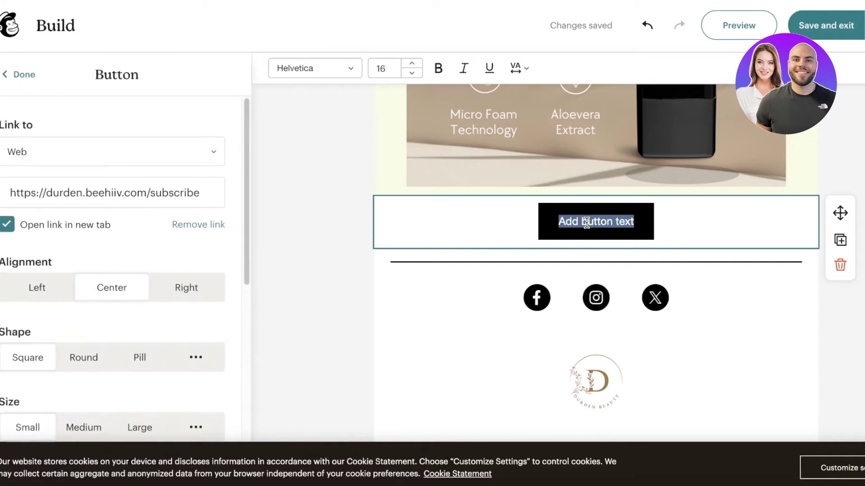
{"action": "type", "text": "A"}
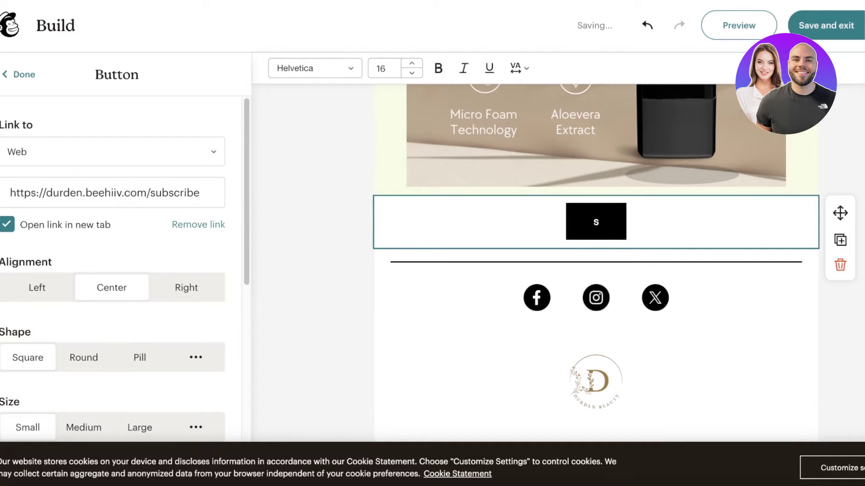
{"action": "type", "text": "HOP NOW"}
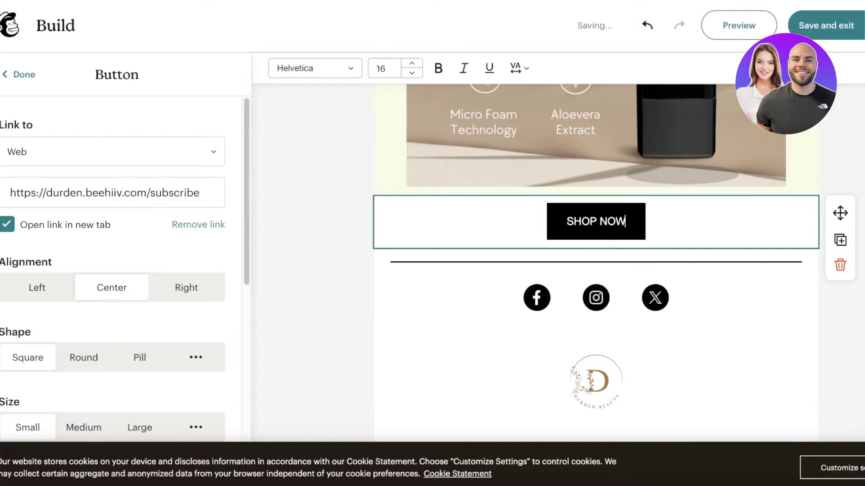
{"action": "left_click", "coordinate": [438, 67]}
{"action": "left_click", "coordinate": [315, 68]}
{"action": "scroll", "coordinate": [318, 206], "scroll_direction": "down", "scroll_amount": 3}
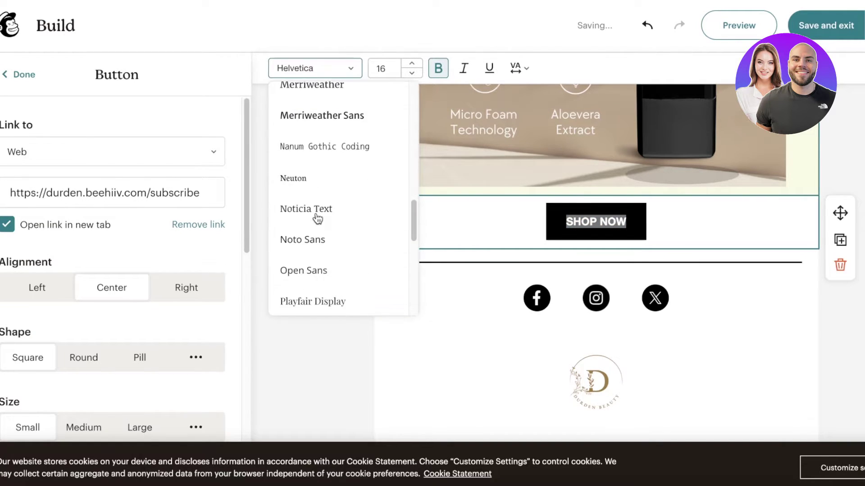
{"action": "left_click", "coordinate": [303, 178]}
{"action": "left_click", "coordinate": [293, 248]}
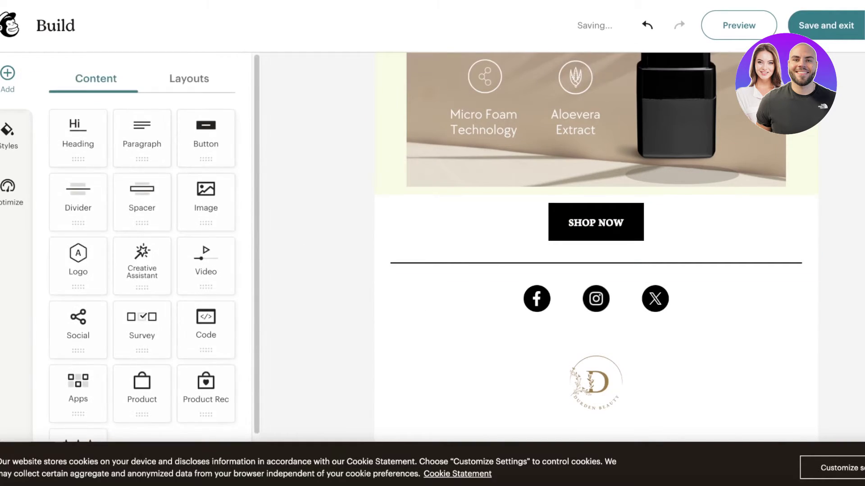
{"action": "scroll", "coordinate": [595, 243], "scroll_direction": "down", "scroll_amount": 3}
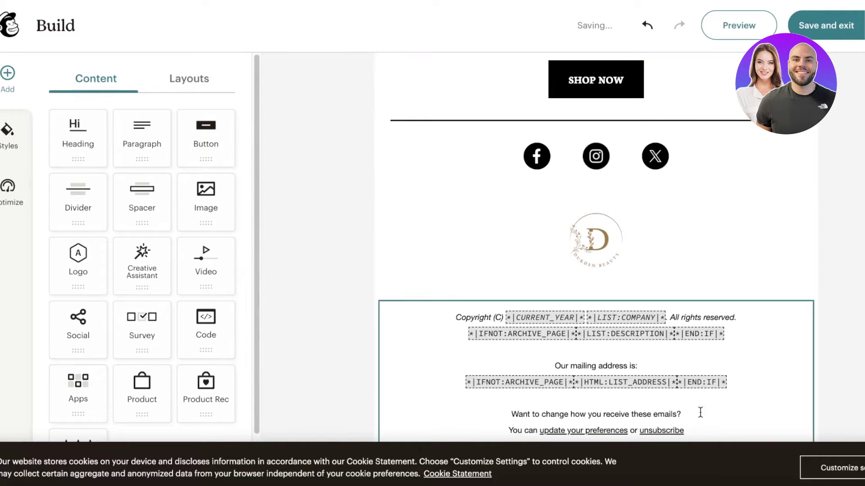
{"action": "left_click", "coordinate": [739, 355]}
Return to Canva's results and search for 'email social media ma' templates.
{"action": "left_click", "coordinate": [653, 167]}
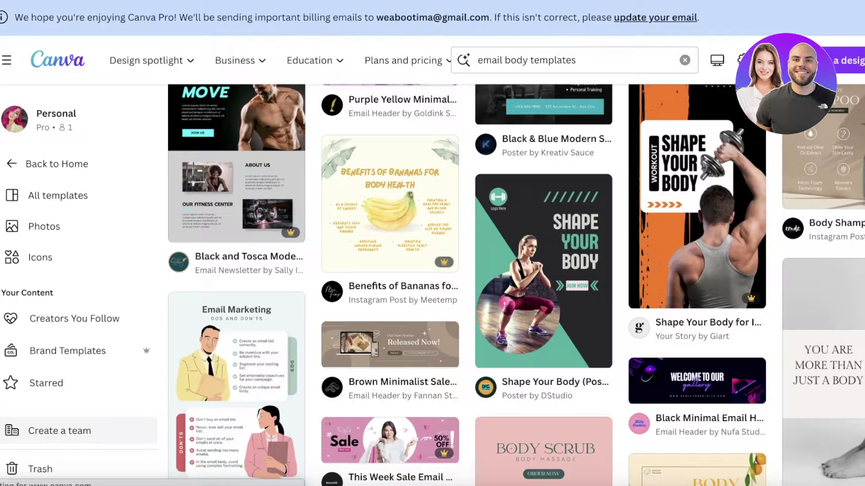
{"action": "key", "text": "Return"}
{"action": "left_click", "coordinate": [593, 55]}
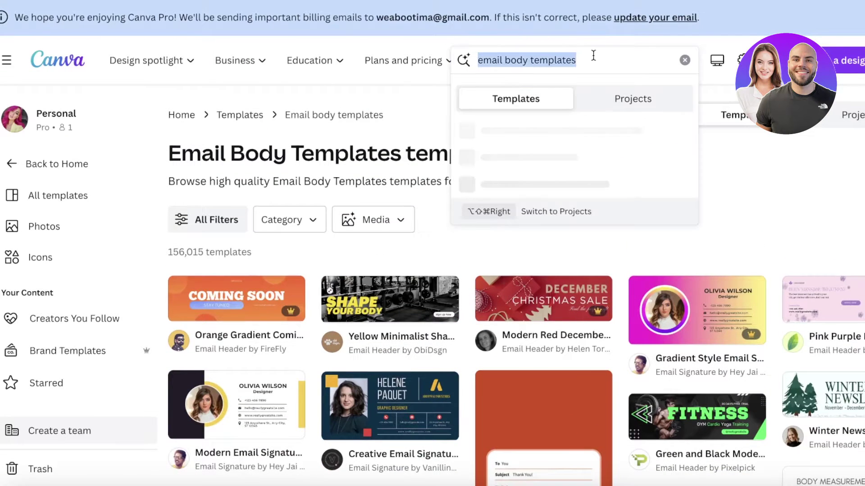
{"action": "type", "text": "email"}
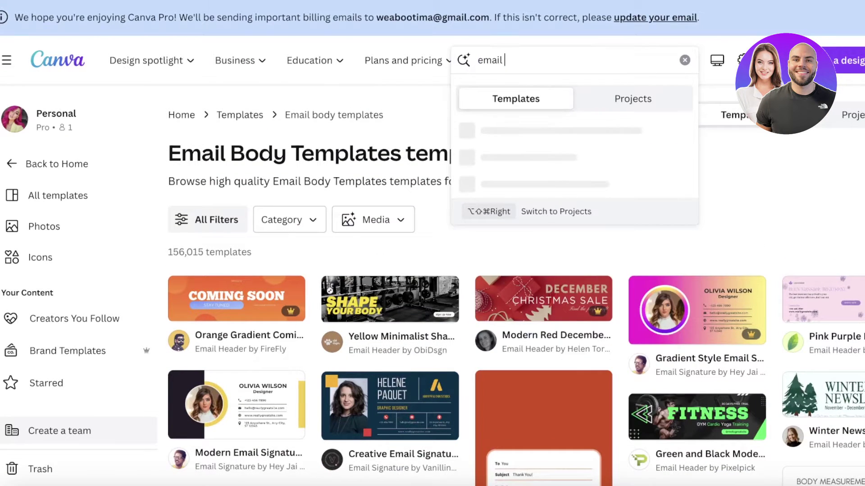
{"action": "type", "text": " social media ma"}
{"action": "key", "text": "Return"}
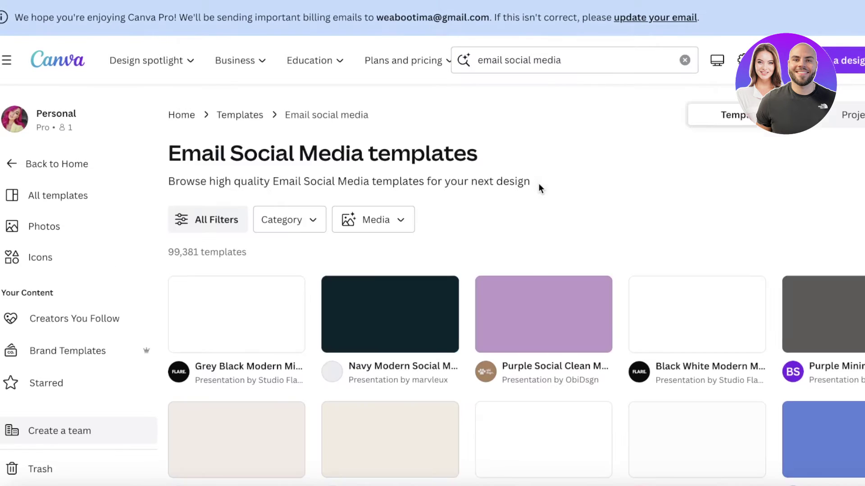
Trim the search query back to 'email templates' and run it.
{"action": "scroll", "coordinate": [539, 183], "scroll_direction": "down", "scroll_amount": 3}
{"action": "scroll", "coordinate": [475, 137], "scroll_direction": "down", "scroll_amount": 3}
{"action": "scroll", "coordinate": [475, 137], "scroll_direction": "up", "scroll_amount": 6}
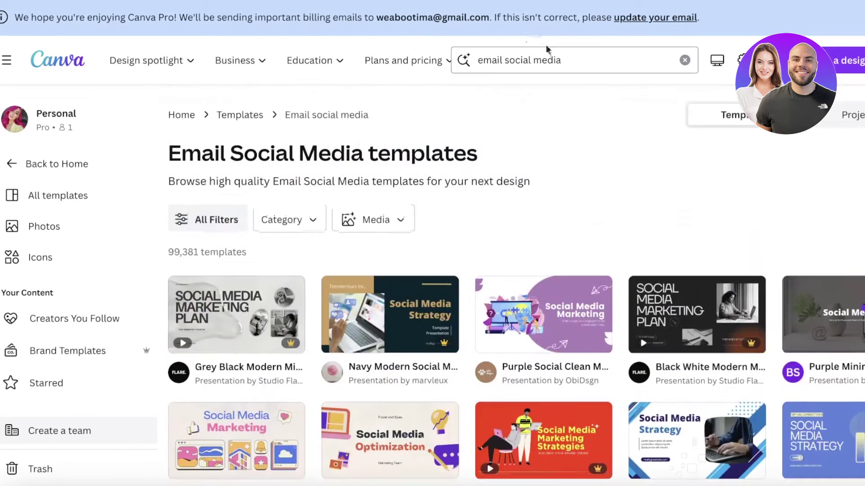
{"action": "double_click", "coordinate": [546, 60]}
{"action": "triple_click", "coordinate": [496, 60]}
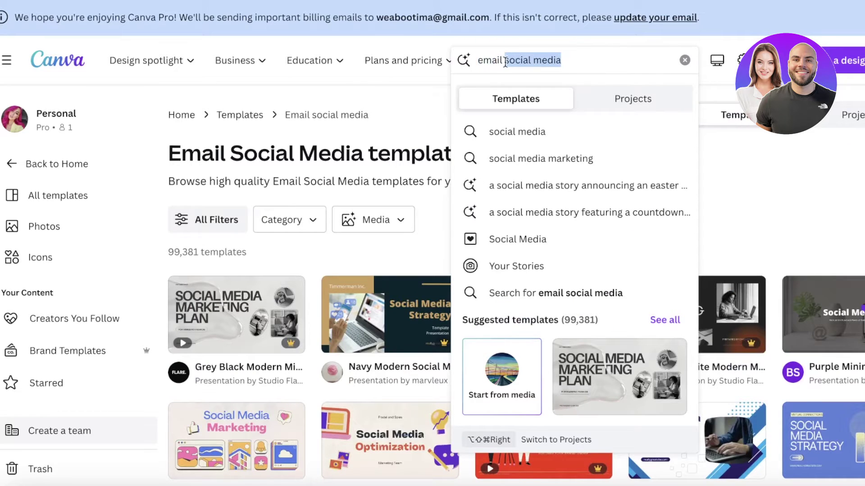
{"action": "key", "text": "BackSpace"}
{"action": "key", "text": "Return"}
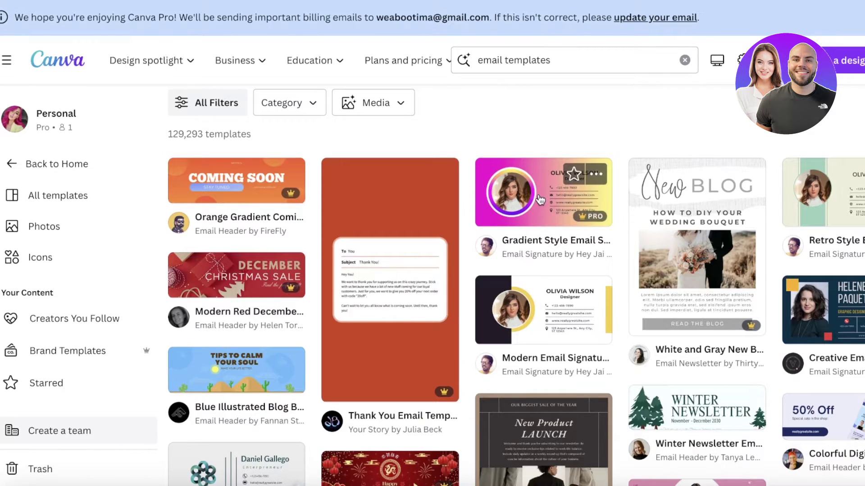
Browse the email template results, then place the cursor in the query to add 'signature'.
{"action": "scroll", "coordinate": [541, 200], "scroll_direction": "down", "scroll_amount": 3}
{"action": "scroll", "coordinate": [528, 237], "scroll_direction": "up", "scroll_amount": 3}
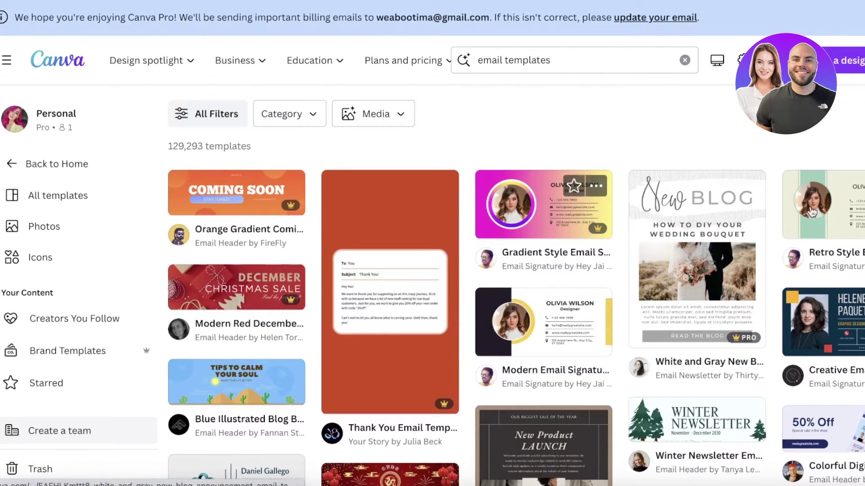
{"action": "scroll", "coordinate": [810, 310], "scroll_direction": "down", "scroll_amount": 6}
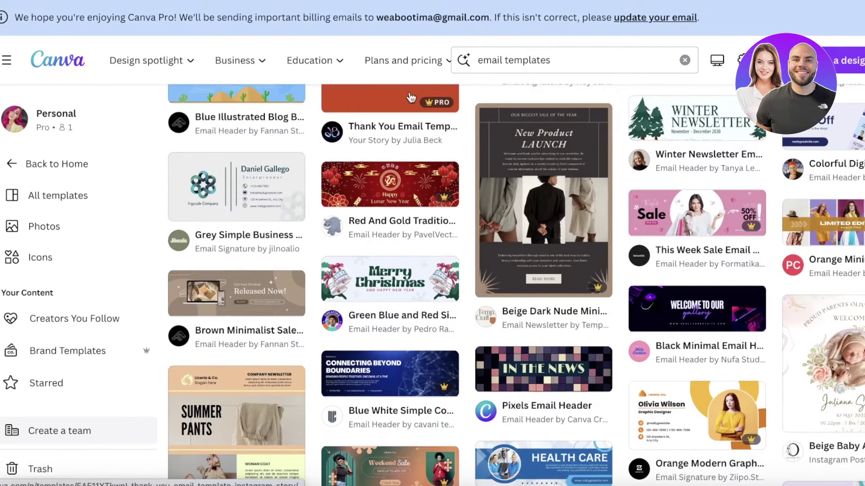
{"action": "scroll", "coordinate": [581, 180], "scroll_direction": "up", "scroll_amount": 3}
{"action": "left_click", "coordinate": [579, 57]}
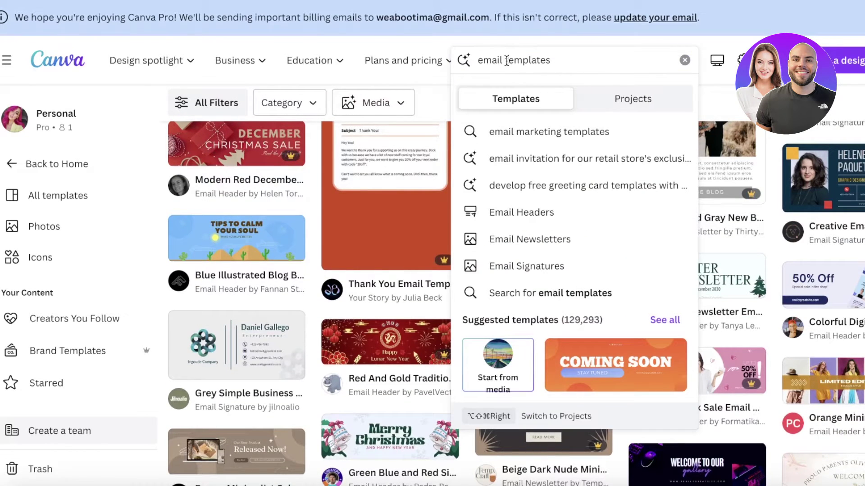
{"action": "left_click", "coordinate": [505, 60]}
Search 'email signature templates' and open the Yellow Modern signature template preview.
{"action": "type", "text": "signat"}
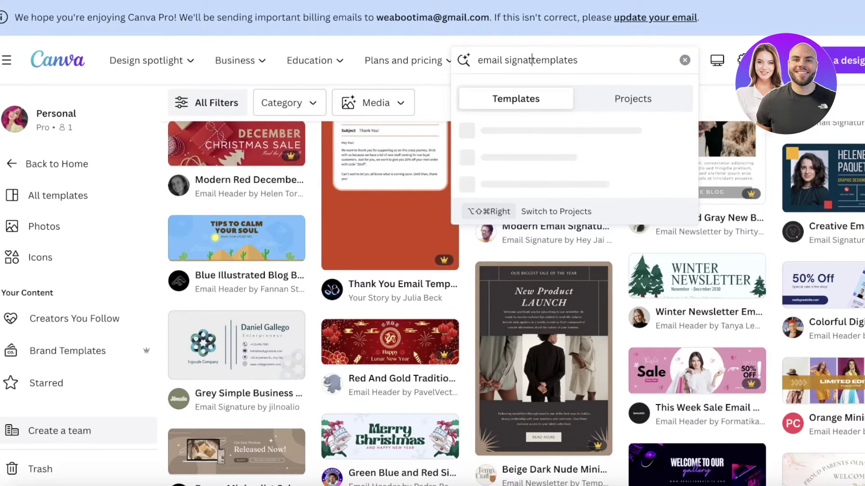
{"action": "key", "text": "Return"}
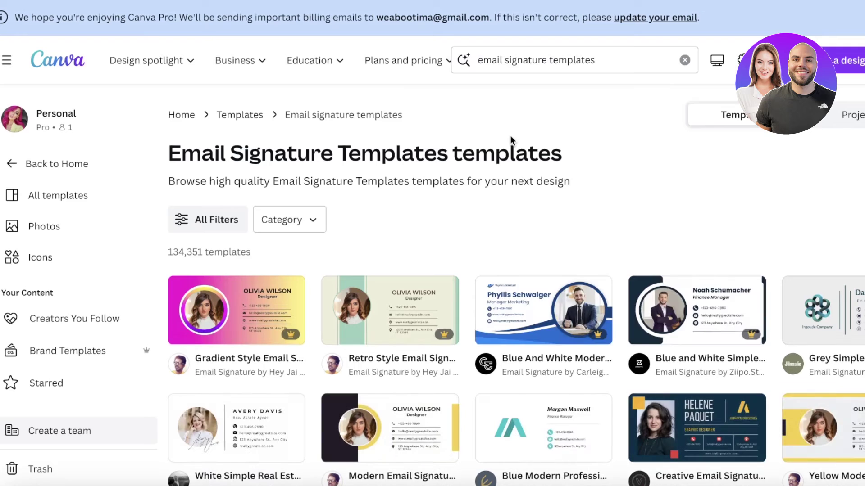
{"action": "scroll", "coordinate": [510, 136], "scroll_direction": "down", "scroll_amount": 7}
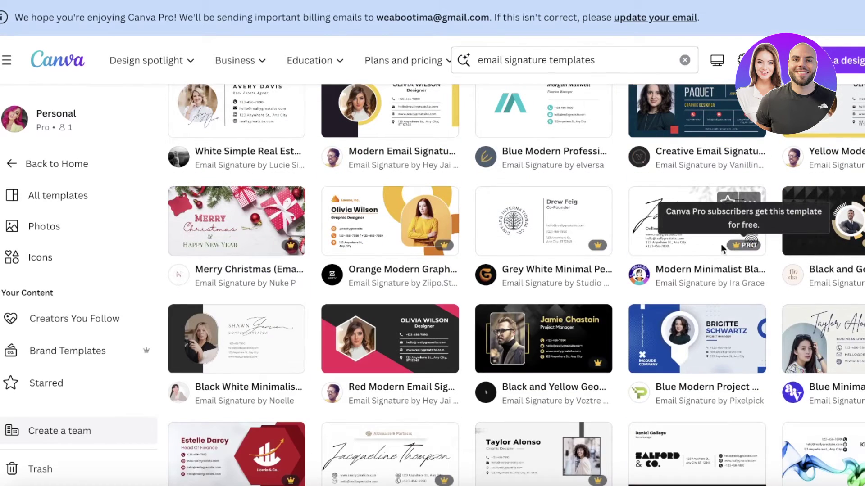
{"action": "scroll", "coordinate": [451, 234], "scroll_direction": "down", "scroll_amount": 3}
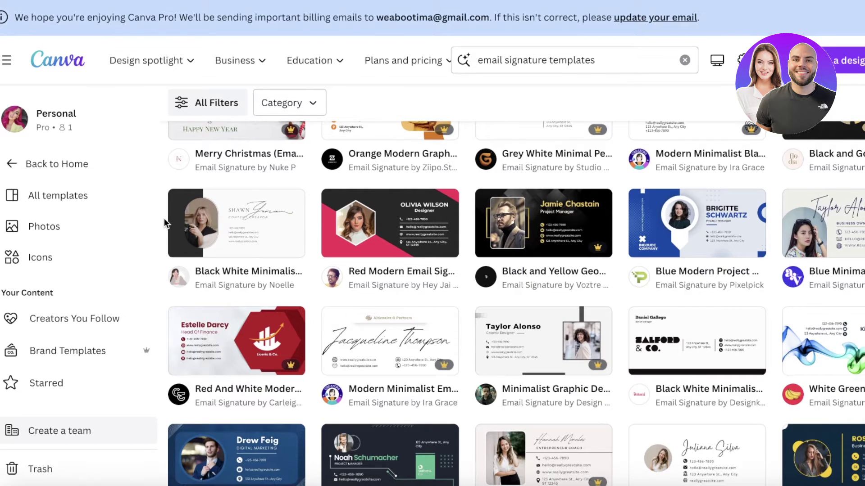
{"action": "scroll", "coordinate": [180, 227], "scroll_direction": "up", "scroll_amount": 4}
{"action": "scroll", "coordinate": [405, 239], "scroll_direction": "down", "scroll_amount": 8}
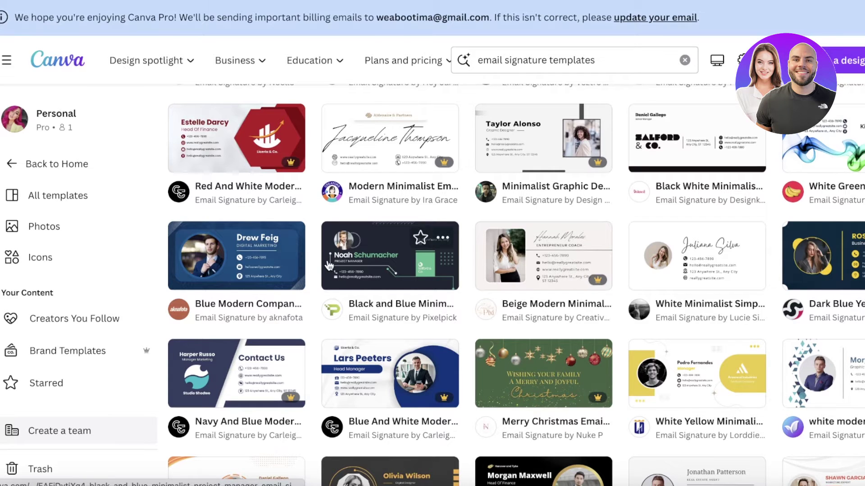
{"action": "scroll", "coordinate": [329, 266], "scroll_direction": "up", "scroll_amount": 1}
{"action": "scroll", "coordinate": [328, 265], "scroll_direction": "down", "scroll_amount": 2}
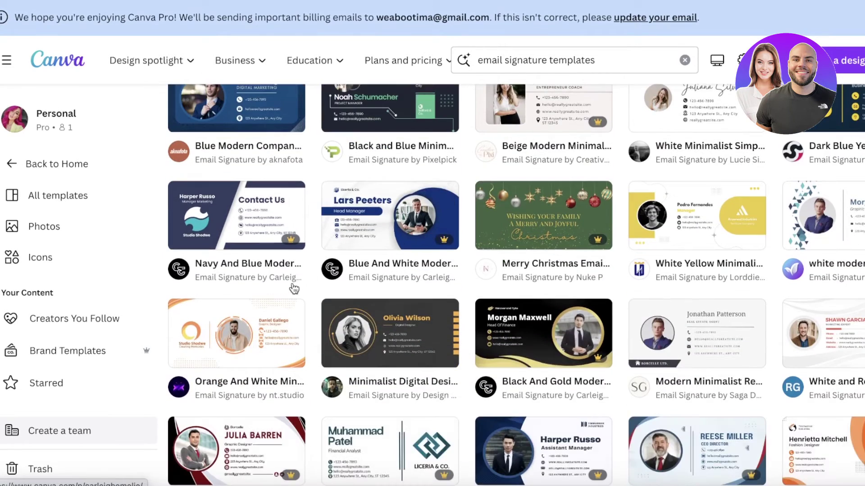
{"action": "scroll", "coordinate": [288, 290], "scroll_direction": "down", "scroll_amount": 3}
{"action": "scroll", "coordinate": [312, 293], "scroll_direction": "down", "scroll_amount": 1}
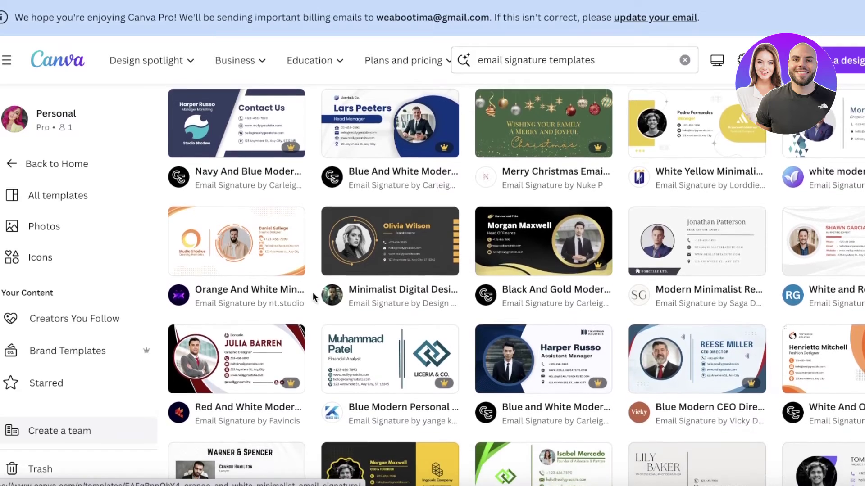
{"action": "scroll", "coordinate": [313, 293], "scroll_direction": "down", "scroll_amount": 3}
{"action": "left_click", "coordinate": [848, 271]}
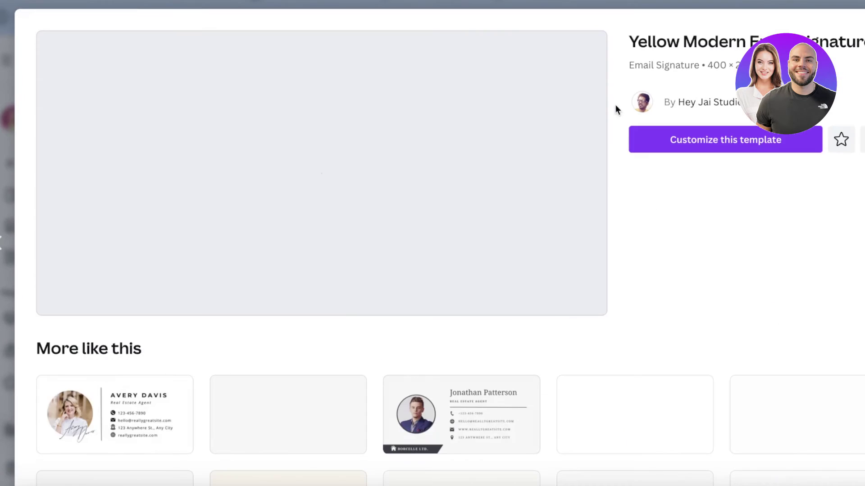
Customize the Yellow Modern template and delete its sample portrait photo.
{"action": "left_click", "coordinate": [680, 143]}
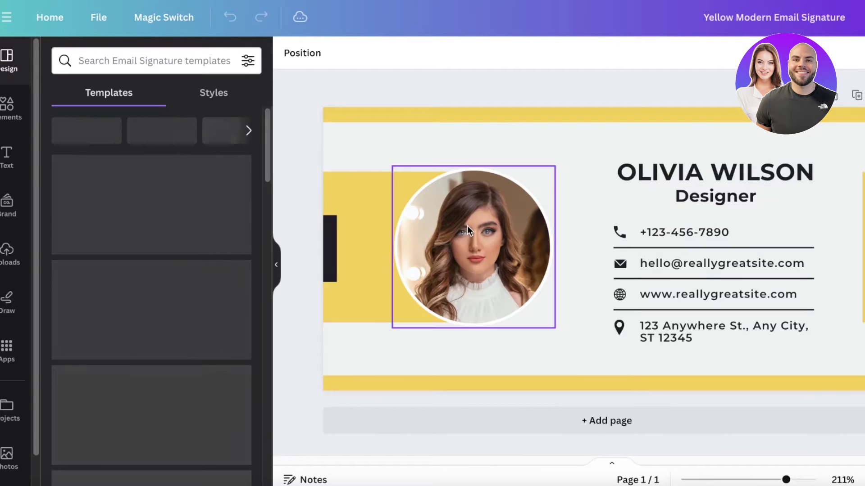
{"action": "left_click", "coordinate": [466, 225]}
{"action": "key", "text": "Delete"}
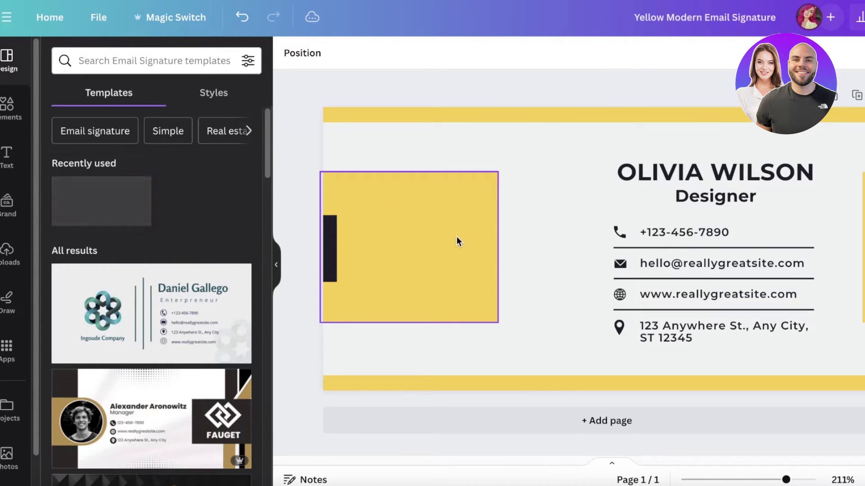
{"action": "left_click", "coordinate": [457, 242]}
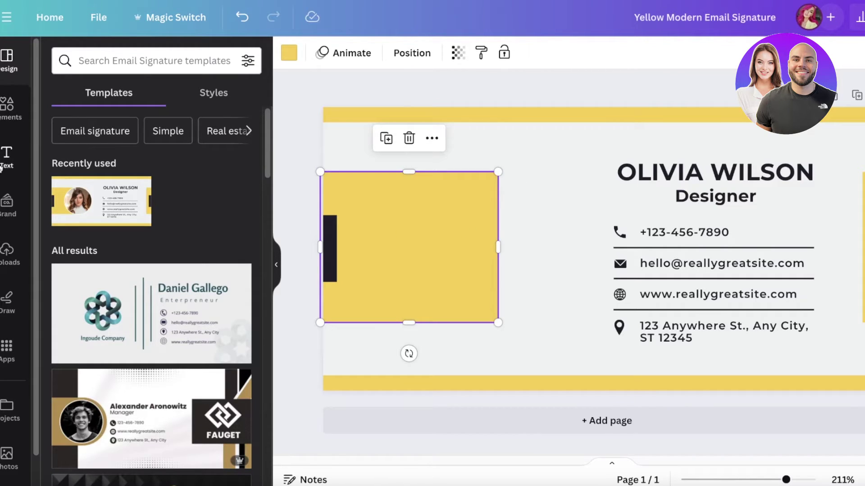
Upload the Durden Beauty logo PNG and place it in the empty yellow frame.
{"action": "left_click", "coordinate": [7, 253]}
{"action": "left_click", "coordinate": [120, 96]}
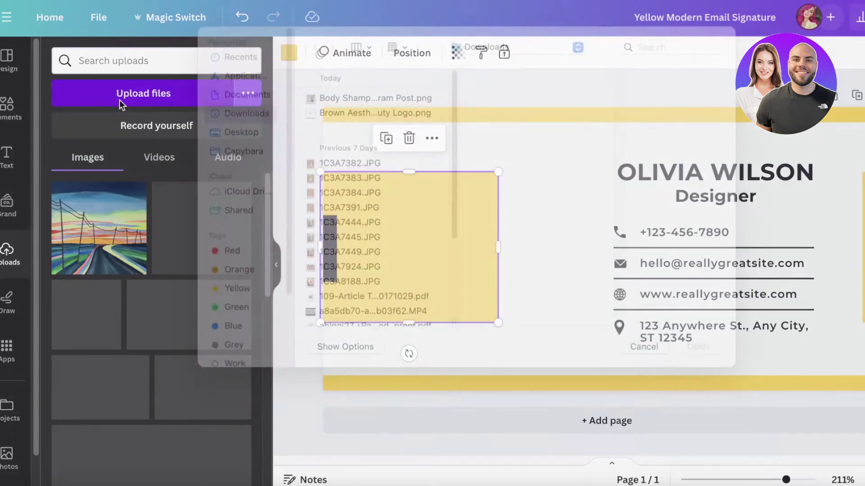
{"action": "left_click", "coordinate": [326, 132]}
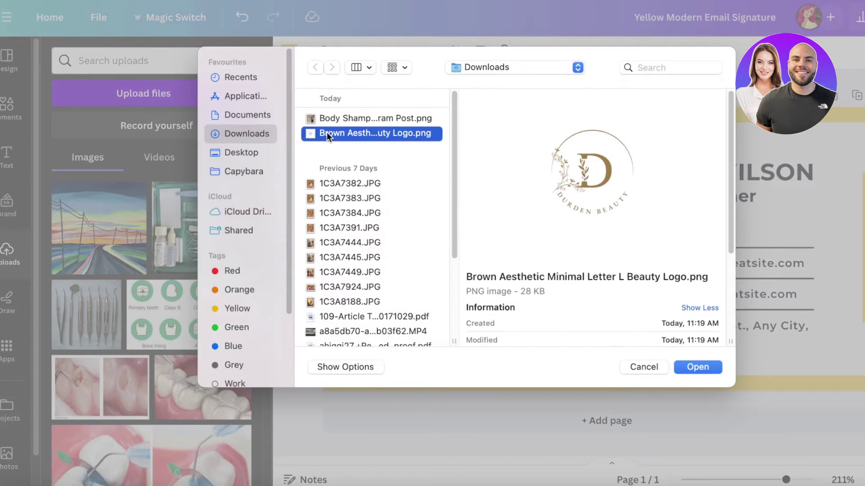
{"action": "left_click", "coordinate": [697, 366]}
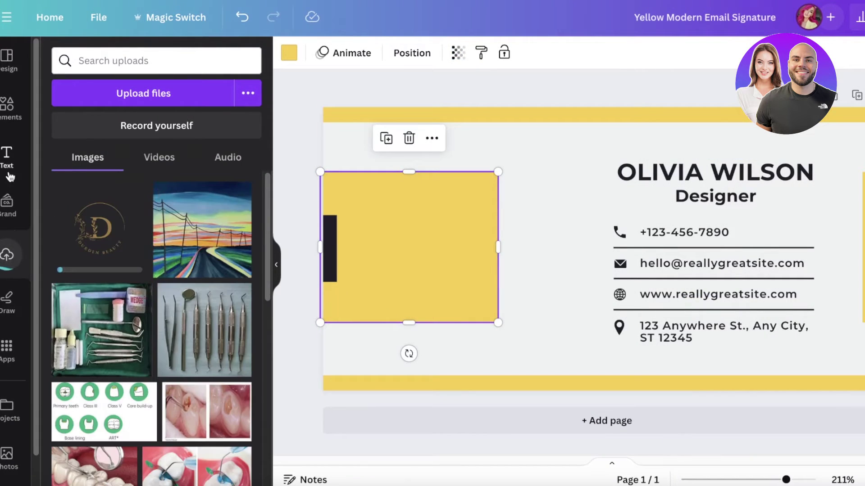
{"action": "left_click_drag", "start_coordinate": [90, 225], "coordinate": [412, 227]}
{"action": "left_click", "coordinate": [598, 116]}
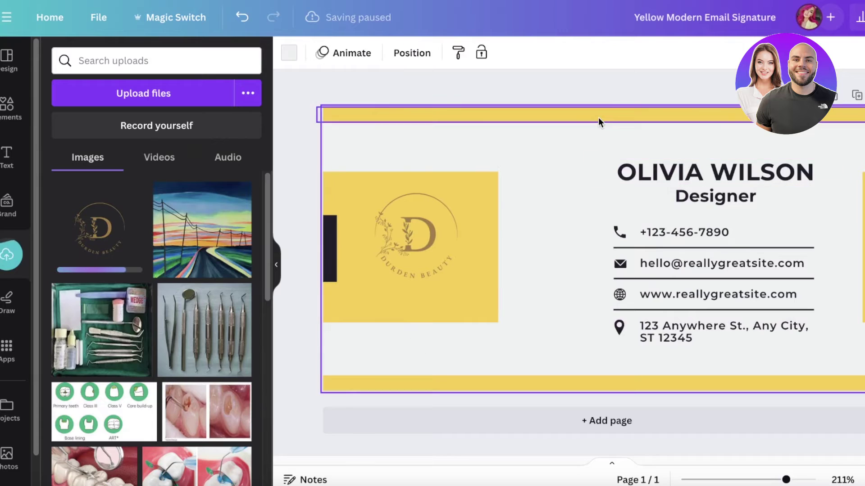
Colour both bars pink and give the logo box the light background colour.
{"action": "left_click", "coordinate": [296, 53]}
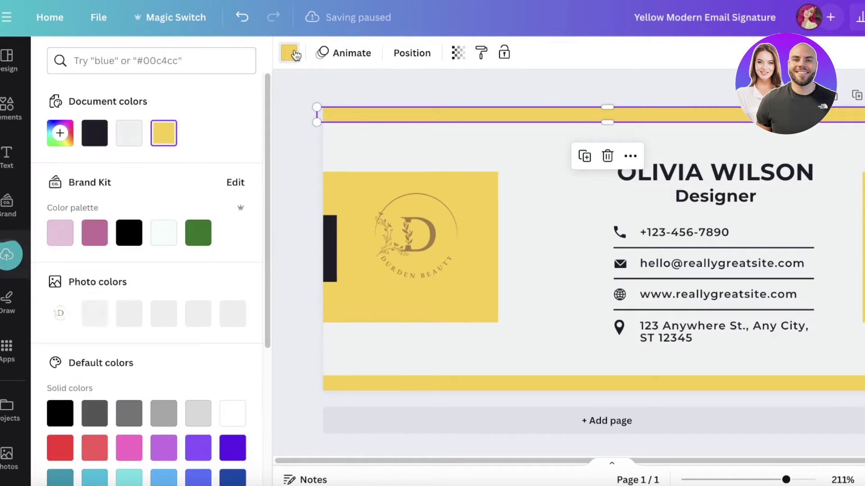
{"action": "left_click", "coordinate": [94, 233]}
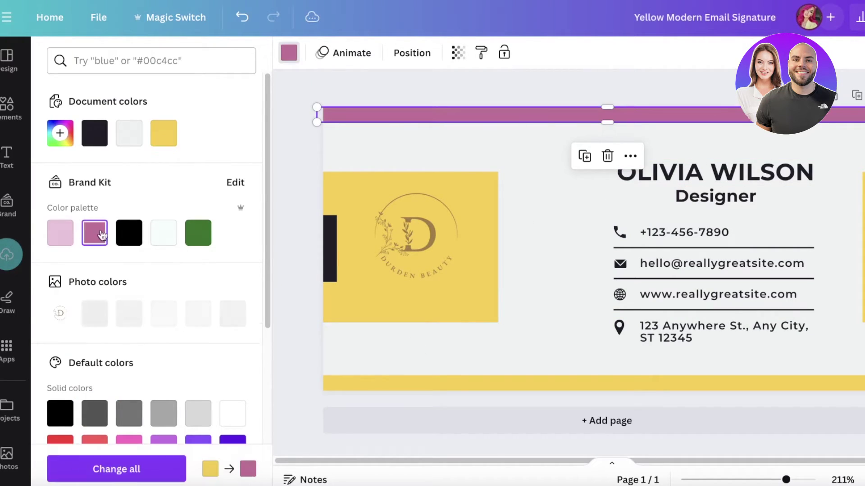
{"action": "key", "text": "Tab"}
{"action": "left_click", "coordinate": [92, 232]}
{"action": "left_click", "coordinate": [329, 314]}
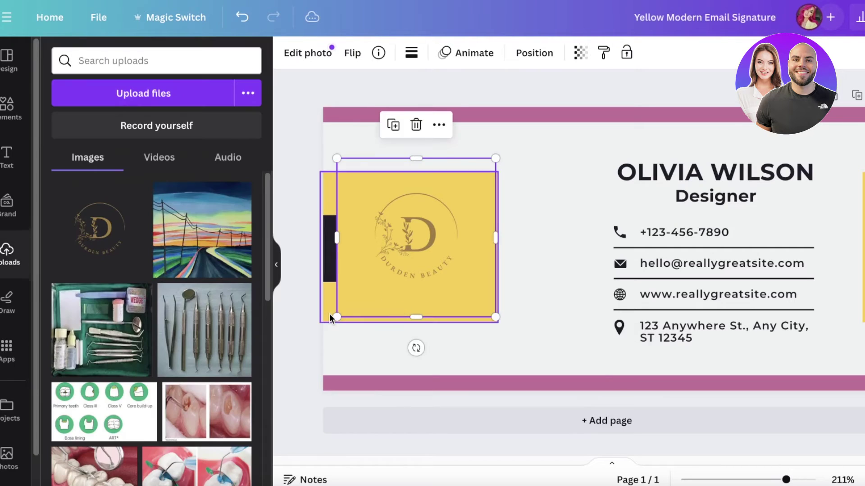
{"action": "left_click", "coordinate": [328, 311]}
{"action": "left_click", "coordinate": [288, 53]}
{"action": "left_click", "coordinate": [129, 133]}
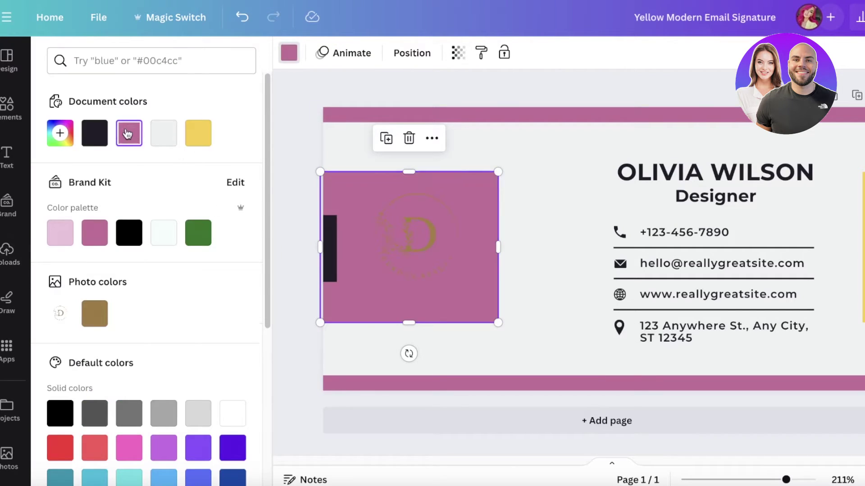
{"action": "left_click", "coordinate": [164, 232]}
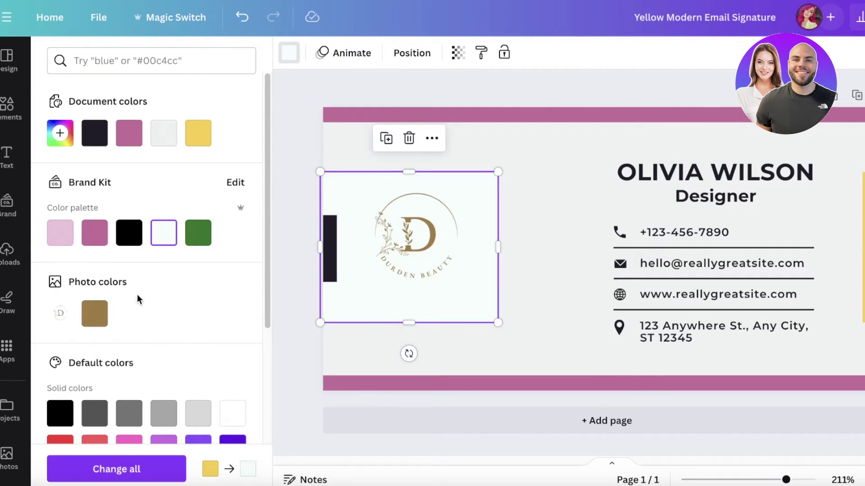
Nudge the logo lower and recolour the top and bottom bars brown to match it.
{"action": "left_click", "coordinate": [580, 179]}
{"action": "mouse_move", "coordinate": [416, 231]}
{"action": "left_mouse_down"}
{"action": "mouse_move", "coordinate": [415, 238]}
{"action": "mouse_move", "coordinate": [416, 231]}
{"action": "left_mouse_up"}
{"action": "left_click", "coordinate": [329, 115]}
{"action": "left_click", "coordinate": [288, 54]}
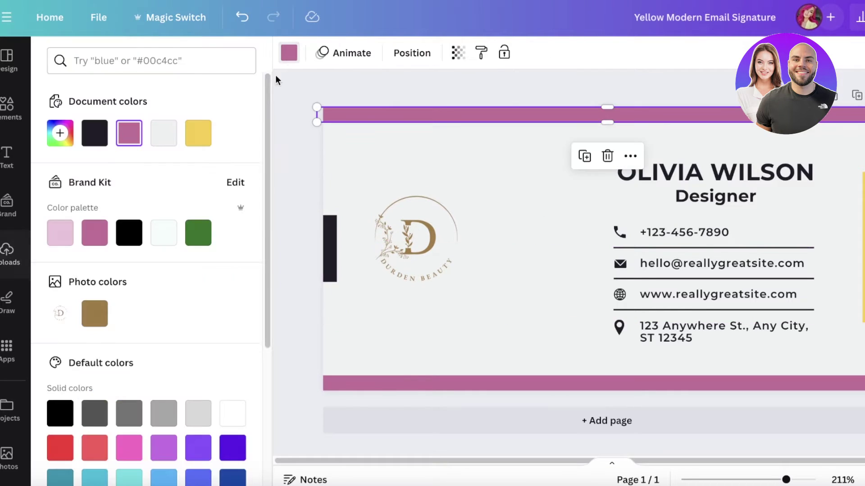
{"action": "left_click", "coordinate": [478, 383]}
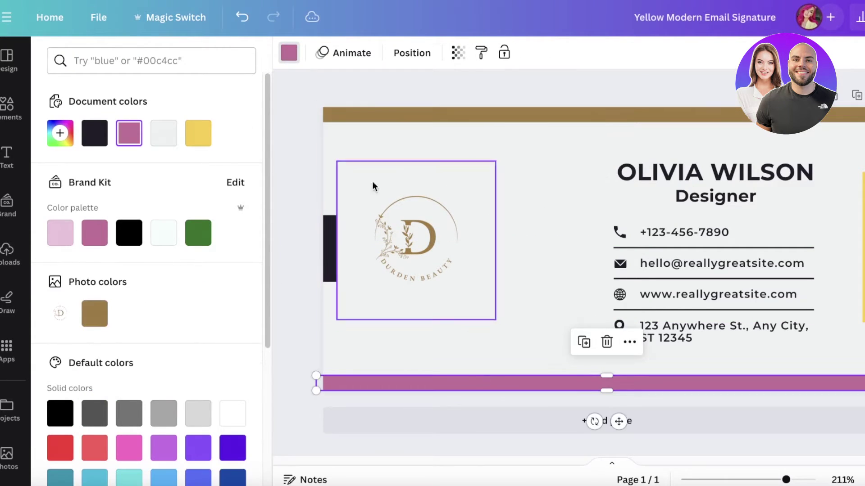
{"action": "left_click", "coordinate": [100, 313]}
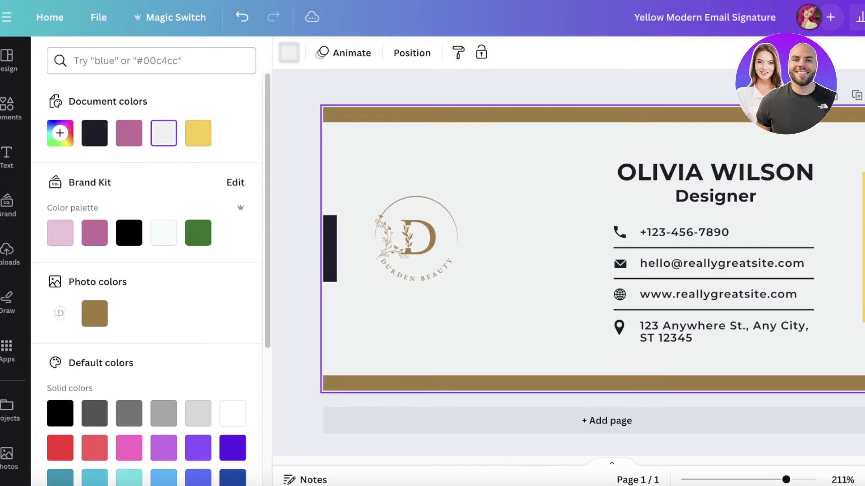
{"action": "double_click", "coordinate": [725, 167]}
{"action": "key", "text": "BackSpace"}
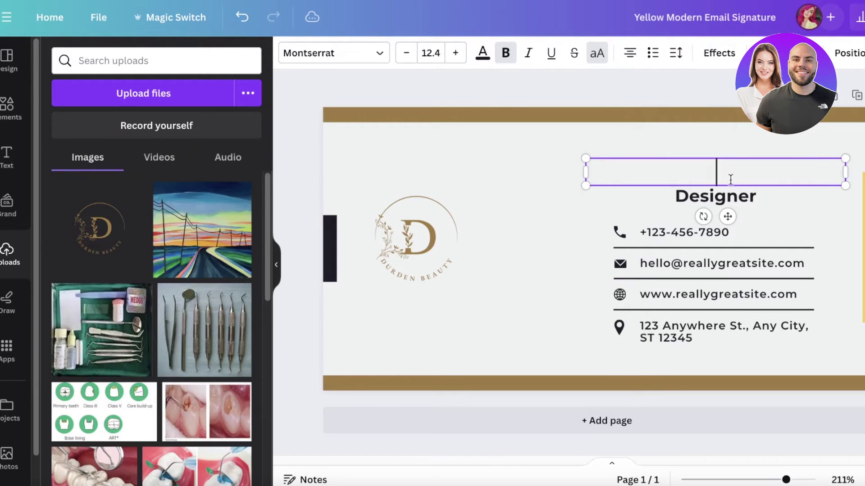
{"action": "left_click", "coordinate": [701, 198]}
{"action": "double_click", "coordinate": [701, 200]}
{"action": "key", "text": "BackSpace"}
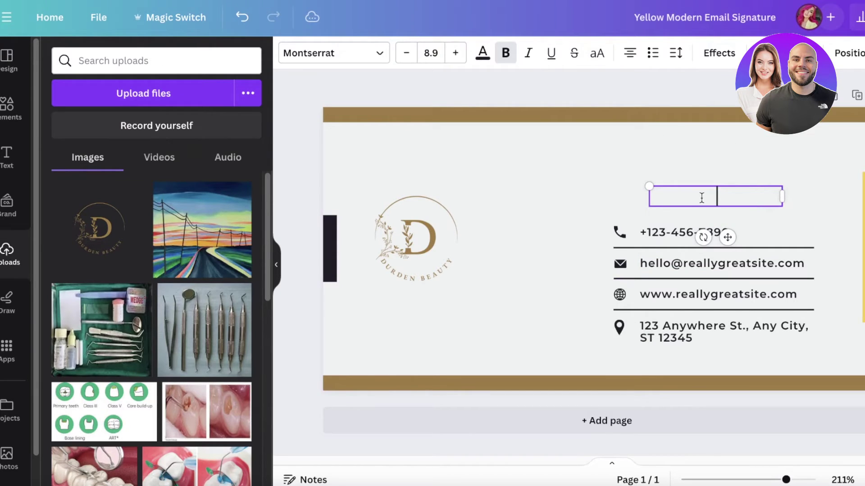
{"action": "key", "text": "Escape"}
{"action": "left_click_drag", "start_coordinate": [632, 182], "coordinate": [712, 323]}
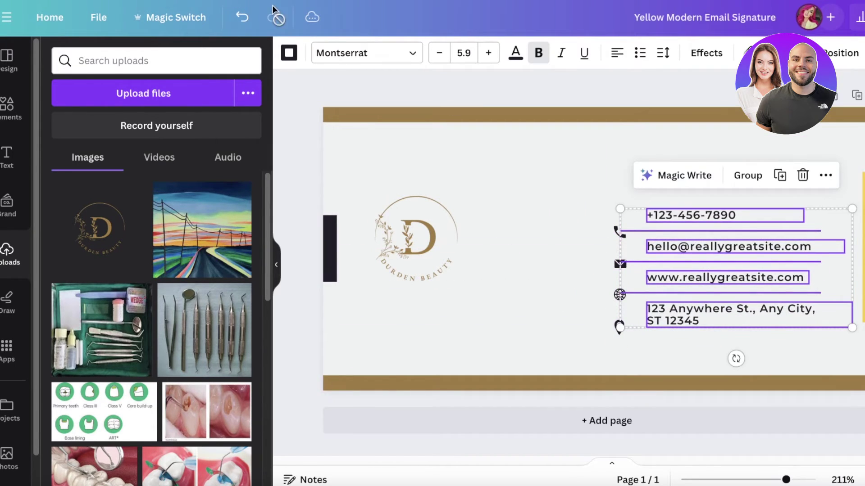
{"action": "left_click", "coordinate": [250, 22]}
{"action": "left_click", "coordinate": [560, 192]}
{"action": "left_click_drag", "start_coordinate": [561, 189], "coordinate": [849, 353]}
{"action": "left_click_drag", "start_coordinate": [739, 282], "coordinate": [645, 253]}
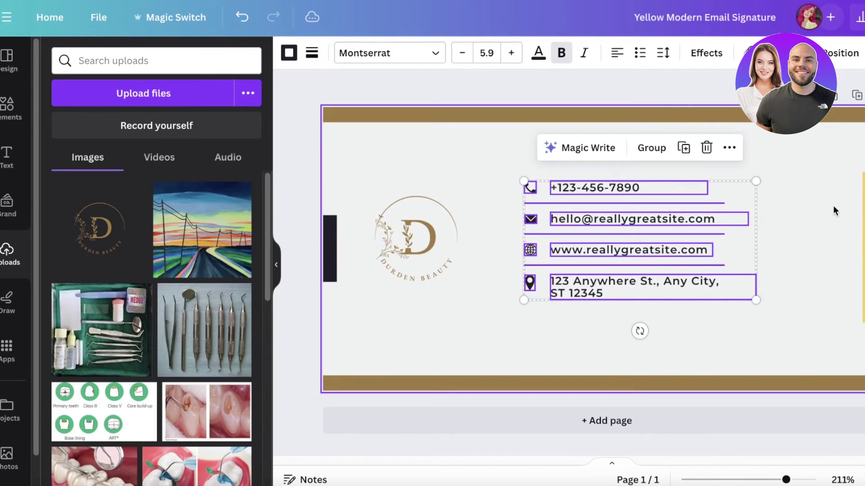
{"action": "left_click", "coordinate": [401, 335]}
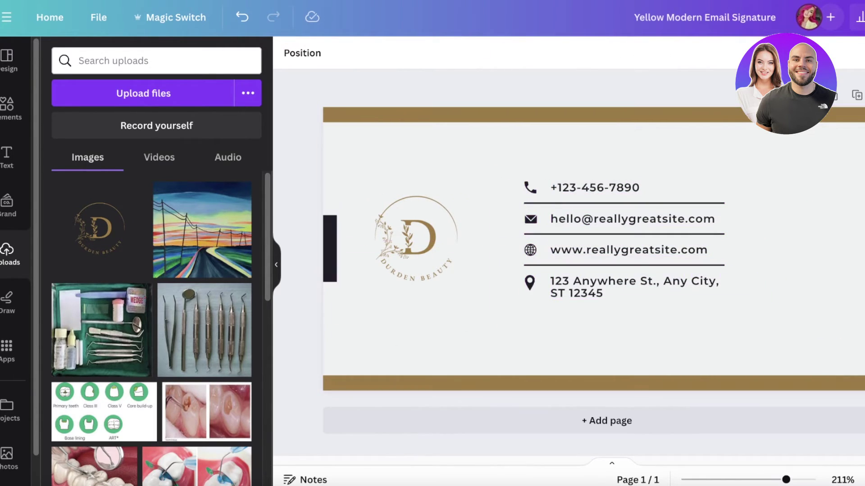
{"action": "left_click", "coordinate": [861, 17]}
{"action": "left_click", "coordinate": [581, 188]}
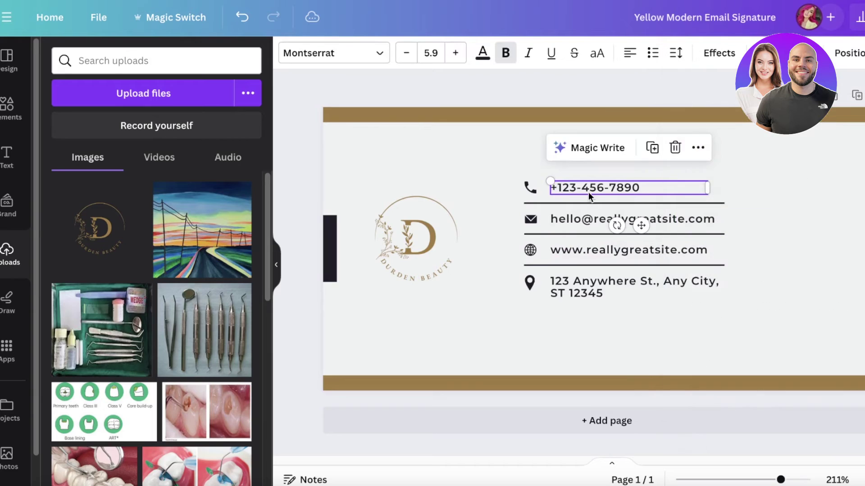
{"action": "double_click", "coordinate": [587, 189]}
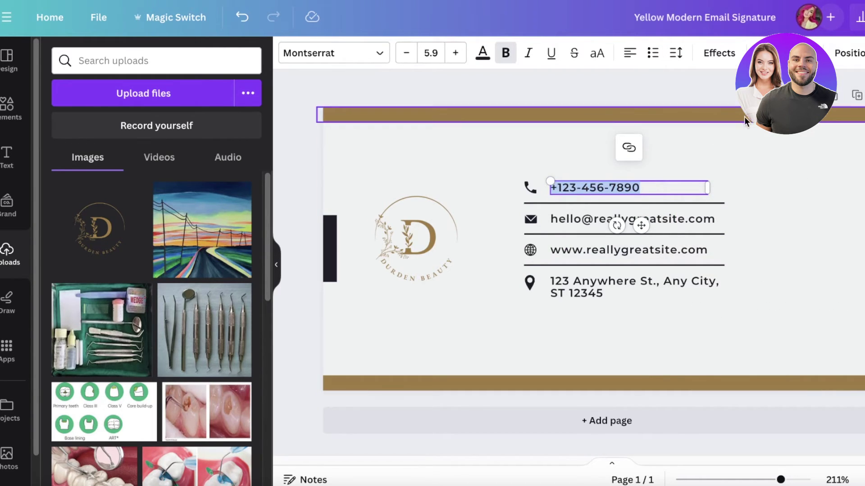
{"action": "right_click", "coordinate": [628, 143]}
{"action": "left_click", "coordinate": [630, 144]}
{"action": "left_click", "coordinate": [594, 187]}
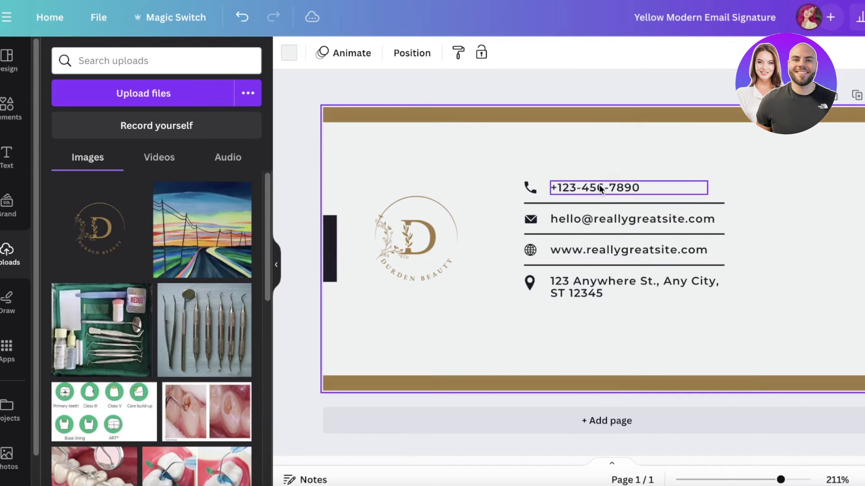
{"action": "double_click", "coordinate": [595, 187]}
{"action": "left_click", "coordinate": [629, 147]}
{"action": "left_click", "coordinate": [606, 420]}
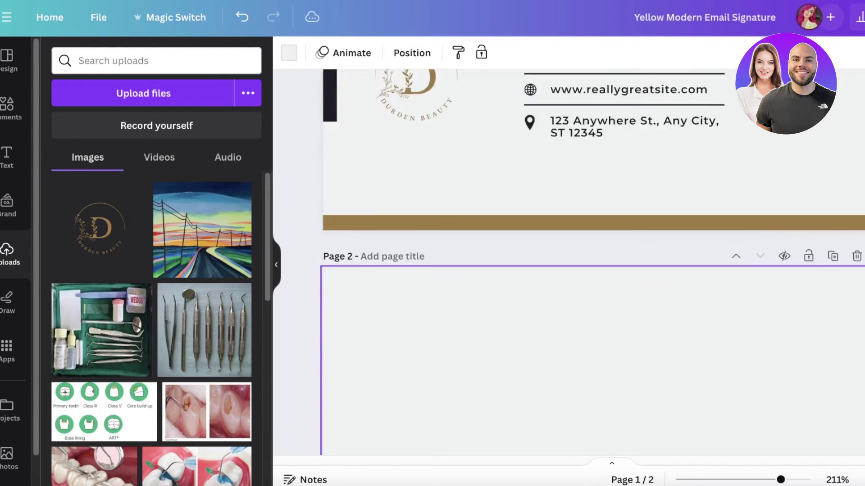
{"action": "scroll", "coordinate": [765, 419], "scroll_direction": "up", "scroll_amount": 5}
Delete the extra second page and download the signature as a PNG.
{"action": "left_click", "coordinate": [844, 408]}
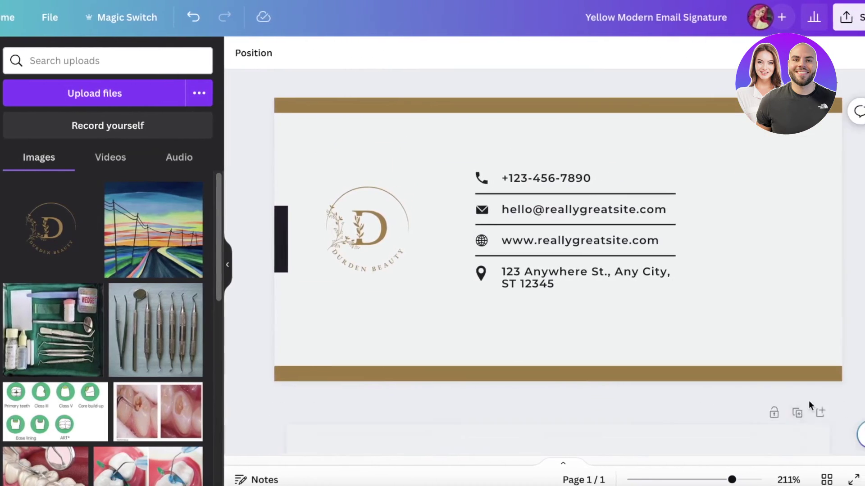
{"action": "left_click", "coordinate": [833, 17]}
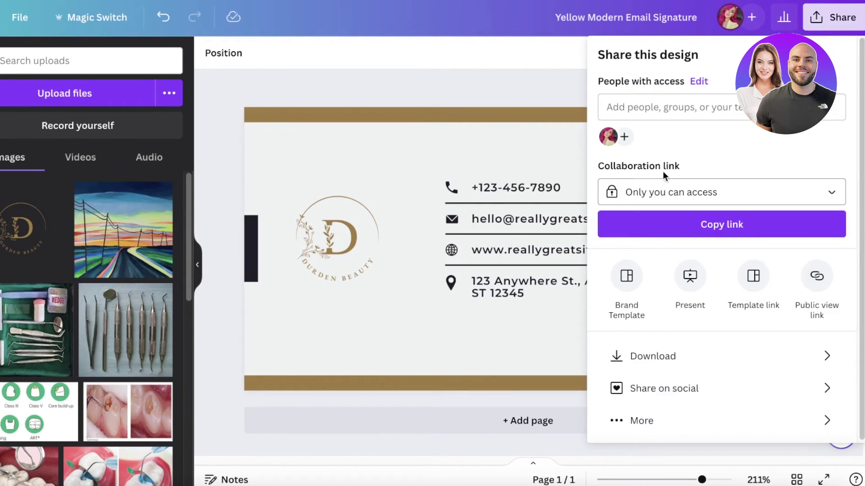
{"action": "left_click", "coordinate": [636, 349]}
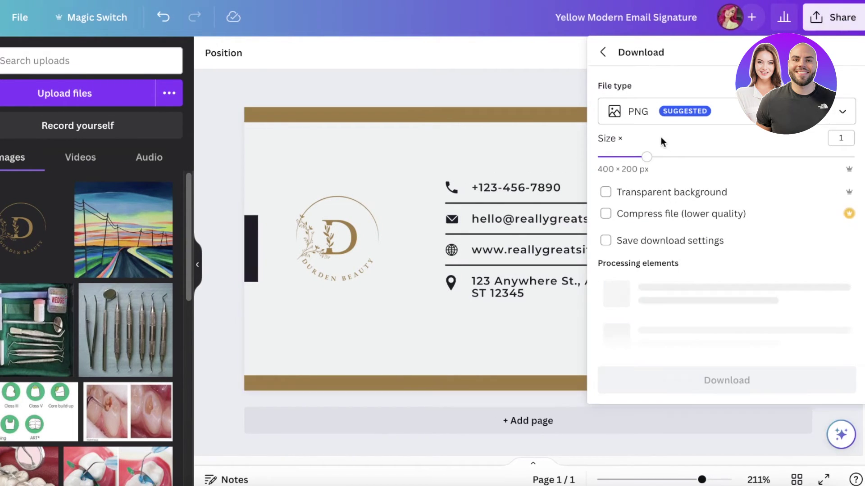
{"action": "left_click", "coordinate": [658, 113]}
{"action": "left_click", "coordinate": [639, 194]}
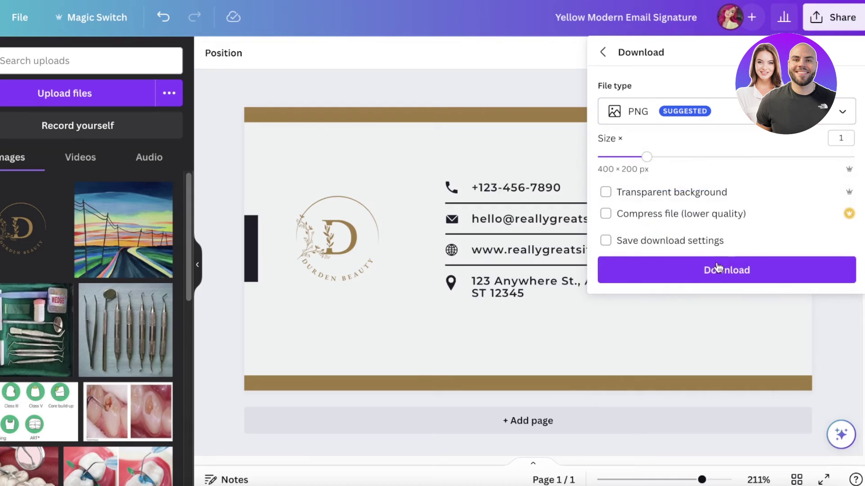
{"action": "left_click", "coordinate": [716, 268]}
Download the signature again as a PDF Standard file.
{"action": "left_click", "coordinate": [833, 18]}
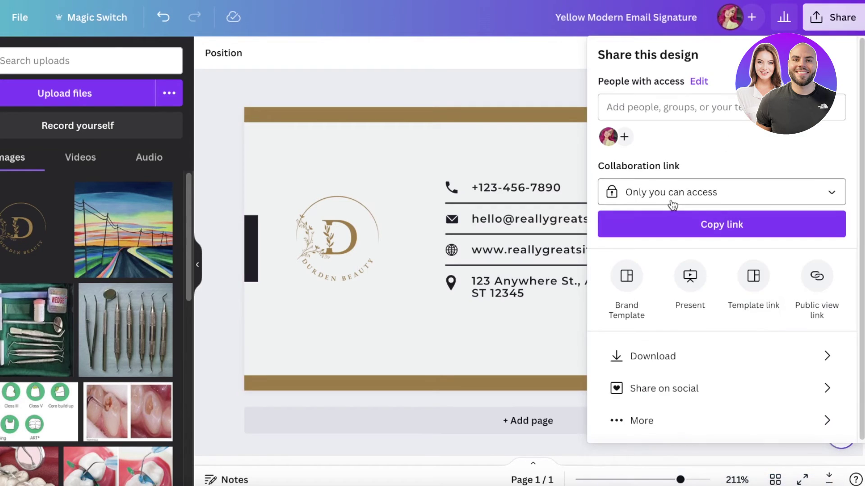
{"action": "left_click", "coordinate": [669, 200]}
{"action": "left_click", "coordinate": [709, 161]}
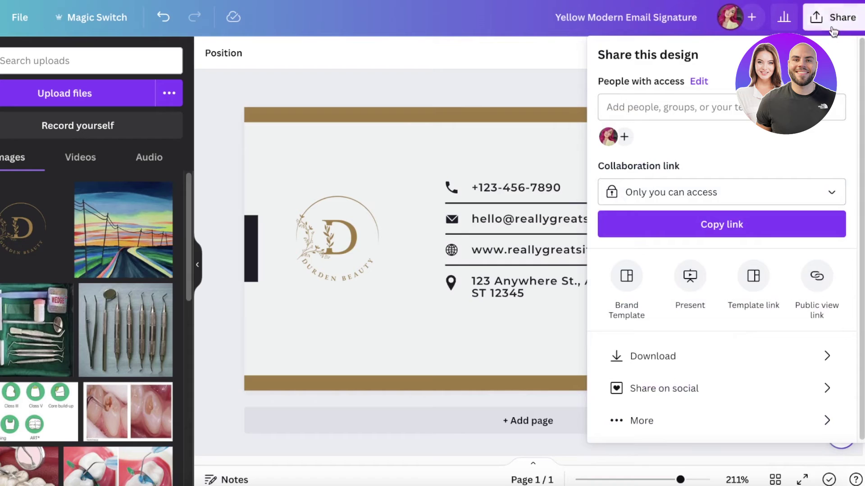
{"action": "left_click", "coordinate": [651, 356]}
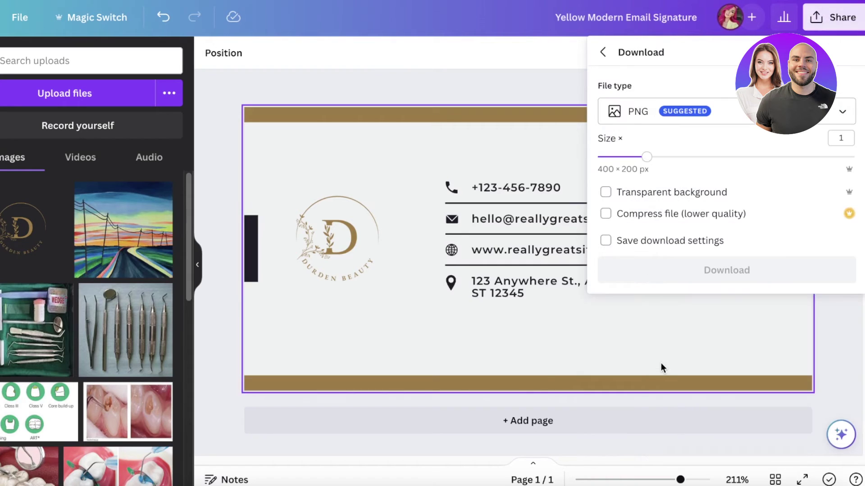
{"action": "left_click", "coordinate": [650, 121]}
{"action": "left_click", "coordinate": [640, 229]}
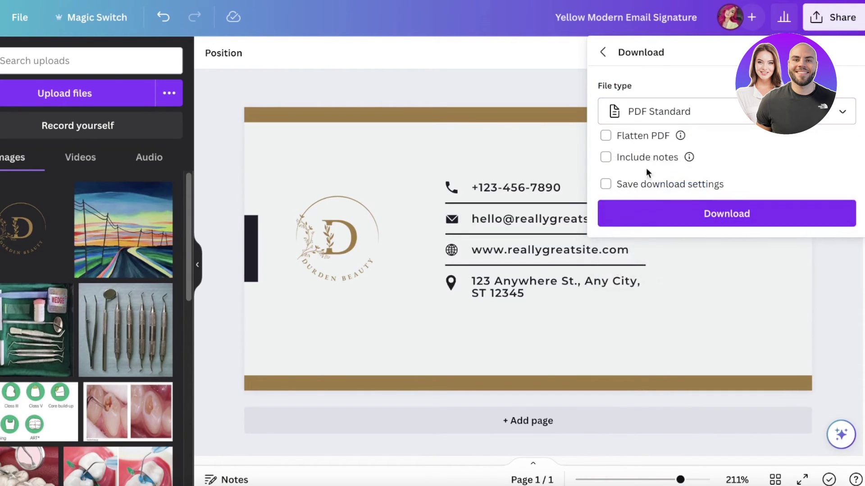
{"action": "left_click", "coordinate": [655, 214]}
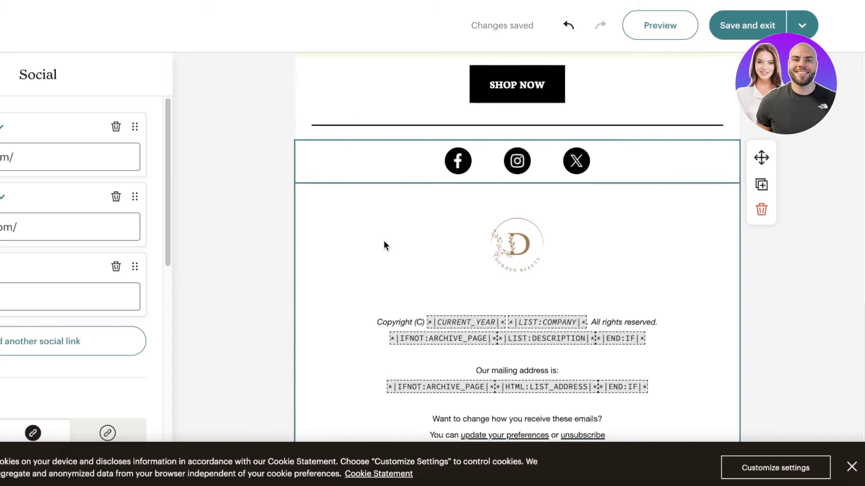
Close the Social block settings and review the email from the Durden logo down to the footer.
{"action": "scroll", "coordinate": [383, 241], "scroll_direction": "up", "scroll_amount": 8}
{"action": "key", "text": "Escape"}
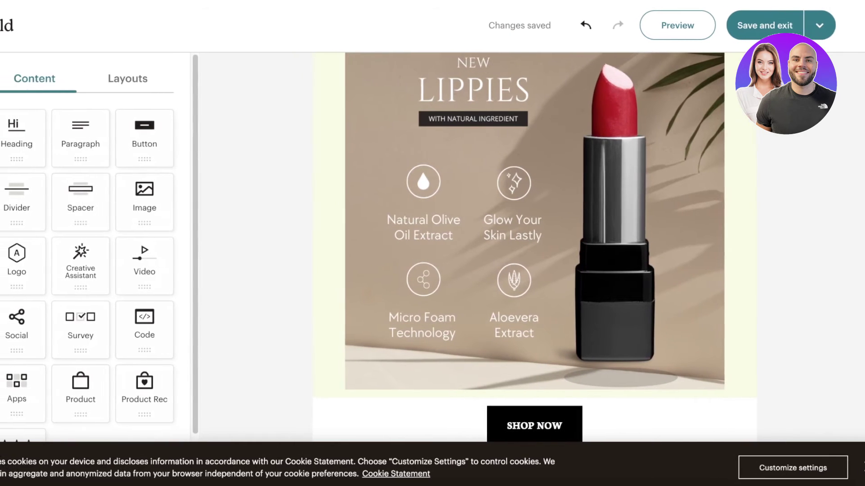
{"action": "scroll", "coordinate": [604, 226], "scroll_direction": "down", "scroll_amount": 2}
{"action": "scroll", "coordinate": [199, 212], "scroll_direction": "down", "scroll_amount": 1}
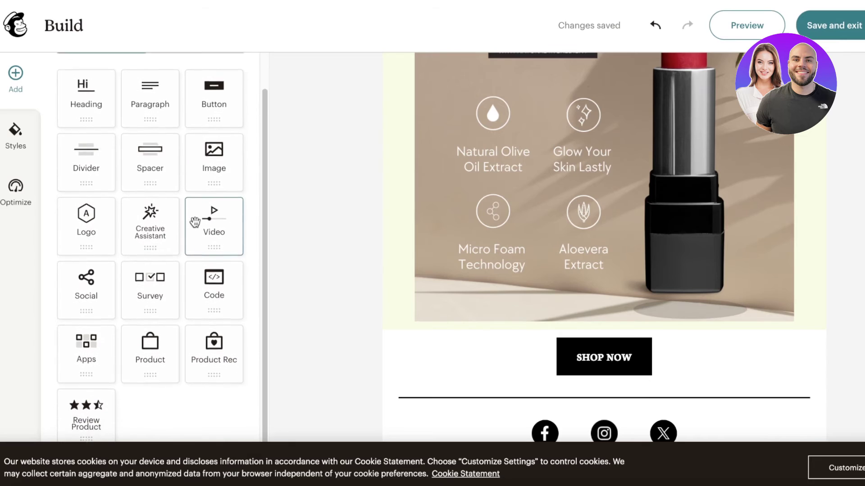
{"action": "scroll", "coordinate": [169, 232], "scroll_direction": "up", "scroll_amount": 2}
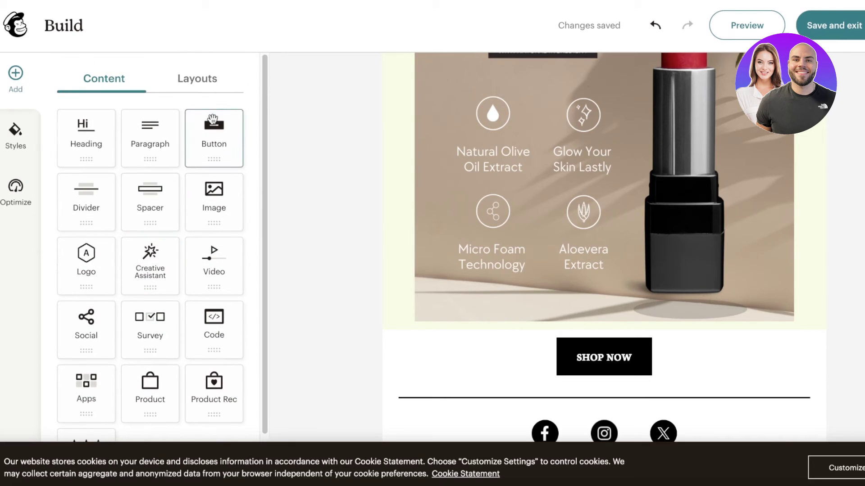
{"action": "scroll", "coordinate": [154, 161], "scroll_direction": "down", "scroll_amount": 2}
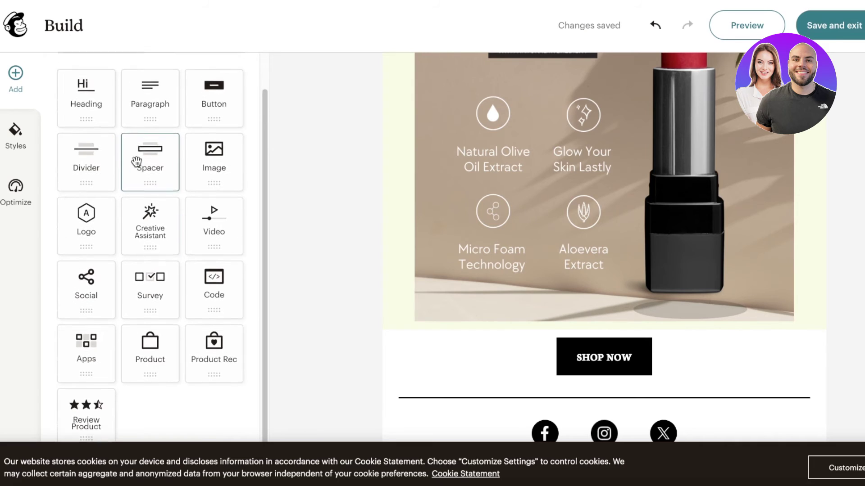
{"action": "scroll", "coordinate": [126, 189], "scroll_direction": "up", "scroll_amount": 2}
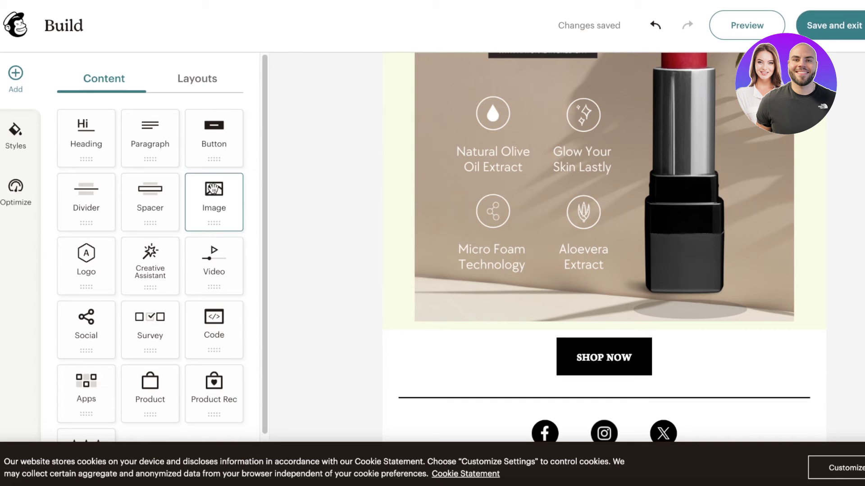
{"action": "scroll", "coordinate": [439, 266], "scroll_direction": "down", "scroll_amount": 6}
{"action": "scroll", "coordinate": [815, 241], "scroll_direction": "up", "scroll_amount": 12}
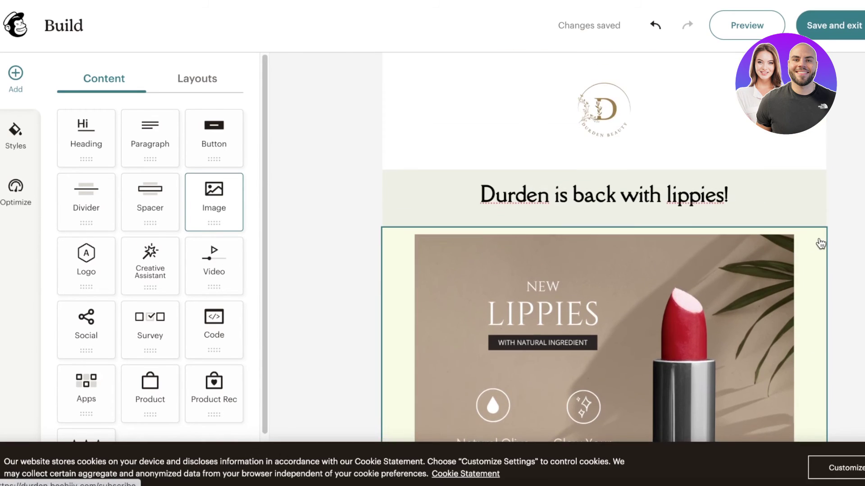
{"action": "scroll", "coordinate": [464, 108], "scroll_direction": "down", "scroll_amount": 4}
{"action": "scroll", "coordinate": [469, 114], "scroll_direction": "down", "scroll_amount": 8}
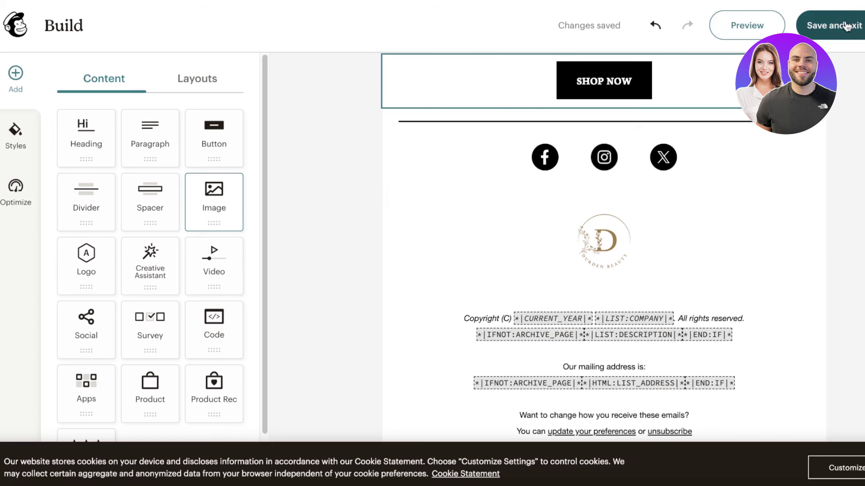
Save and exit the design, choose Maybe Later for the default builder, and dismiss the send-time popup.
{"action": "left_click", "coordinate": [824, 25]}
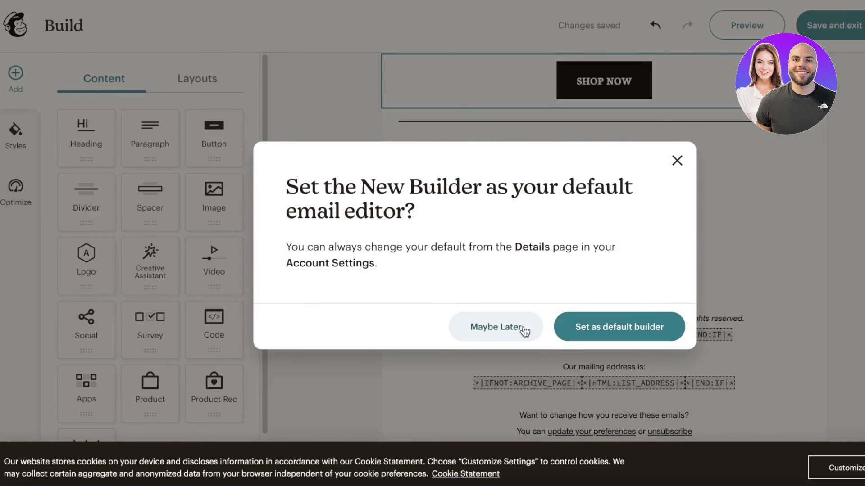
{"action": "left_click", "coordinate": [481, 337]}
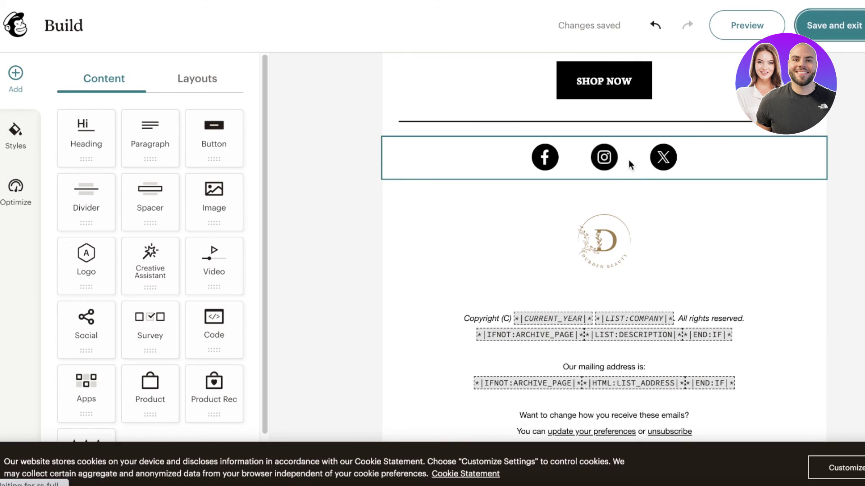
{"action": "scroll", "coordinate": [311, 168], "scroll_direction": "down", "scroll_amount": 6}
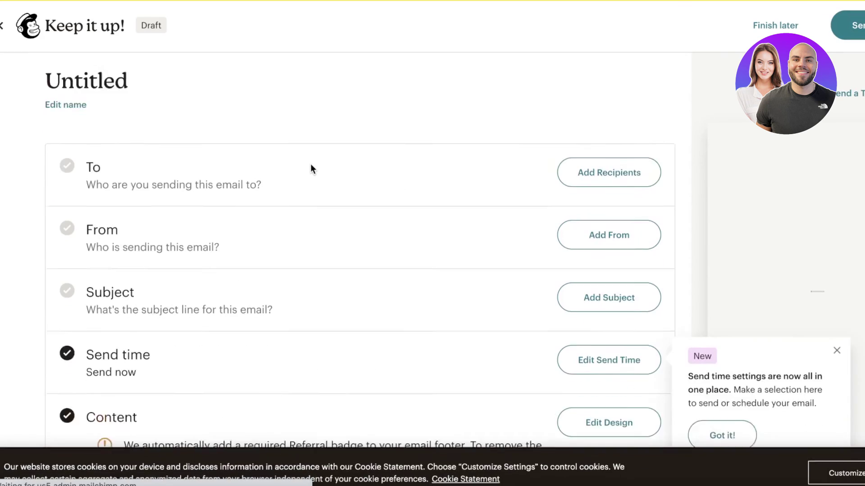
{"action": "left_click", "coordinate": [838, 195]}
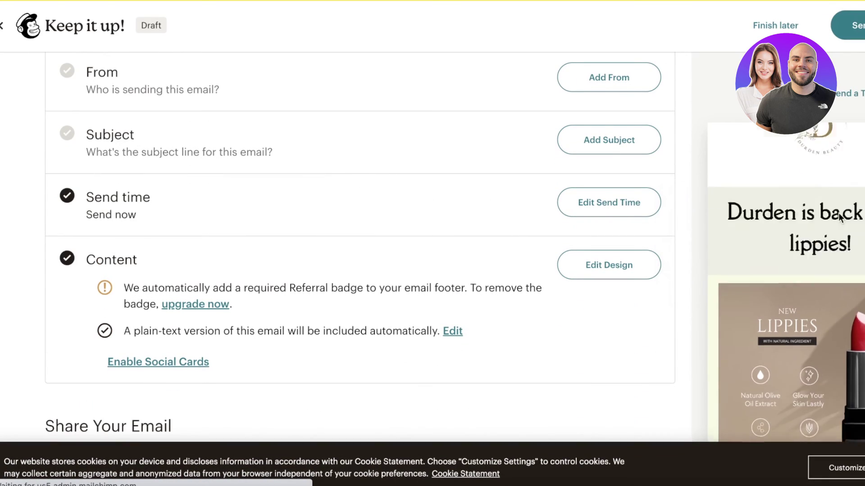
{"action": "scroll", "coordinate": [843, 287], "scroll_direction": "down", "scroll_amount": 3}
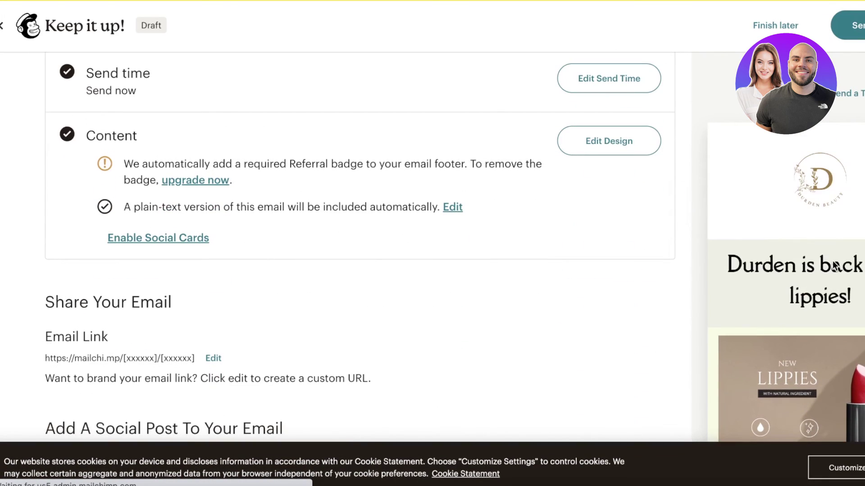